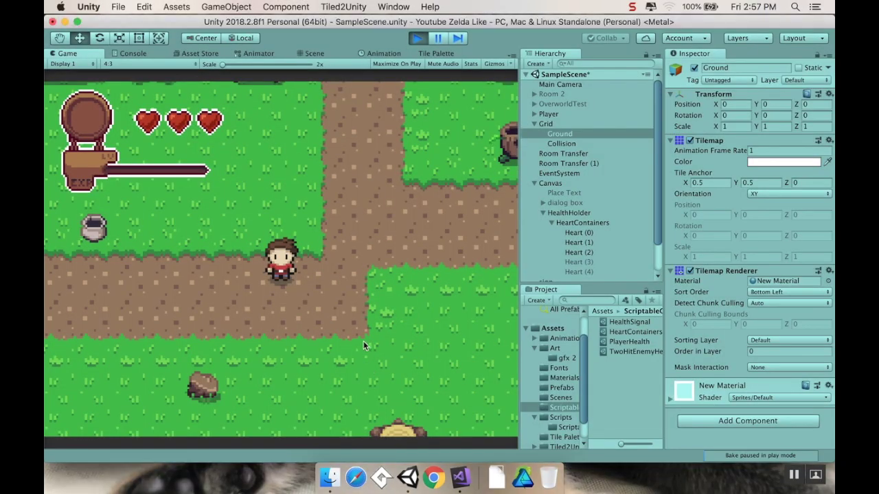
Step: Walk the player north and defeat the log enemy with the sword
key("Up")
key("Right")
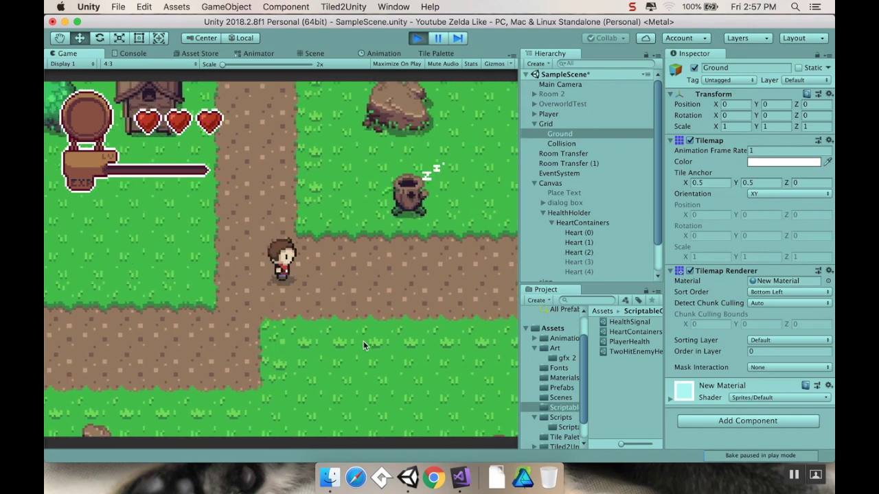
key("Up")
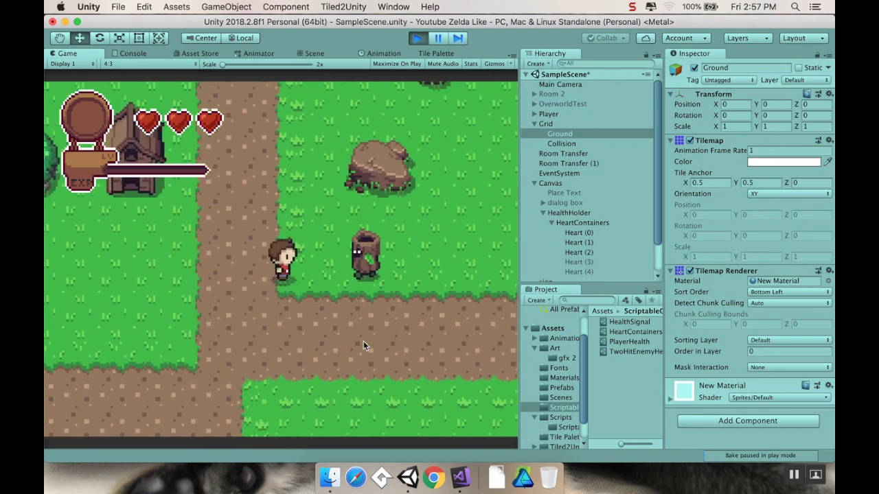
key("Left")
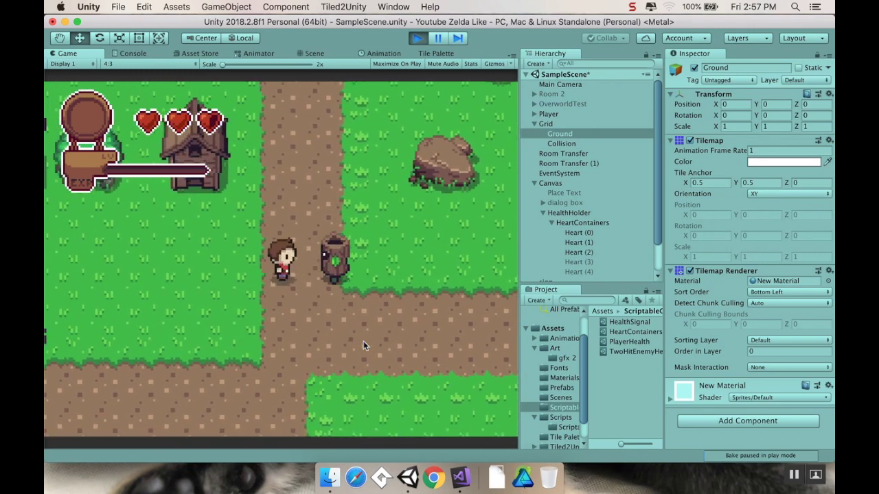
key("space")
key("Left")
key("space")
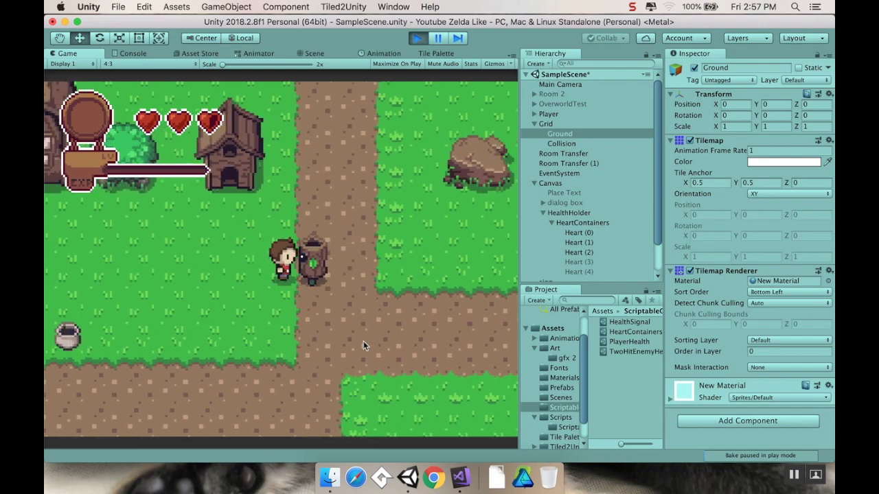
Step: Walk along the path past the barn to the signpost and read its Pond Ahead message
key("Left")
key("Down")
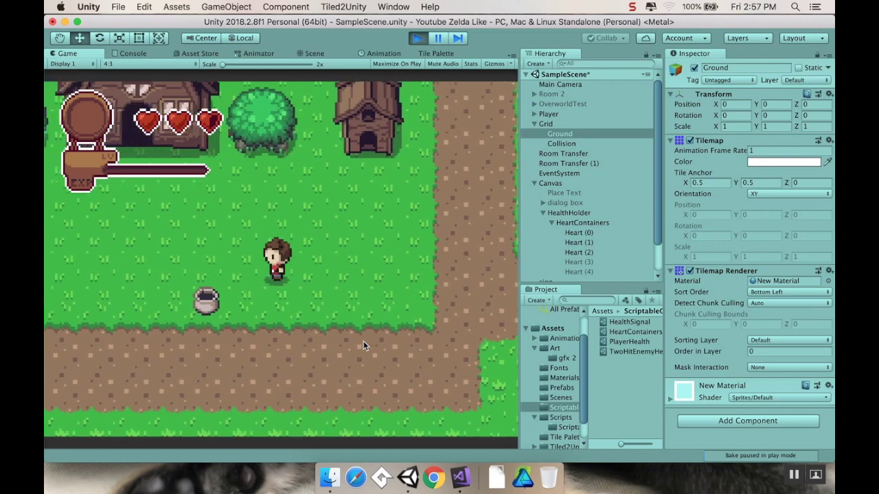
key("Up")
key("Right")
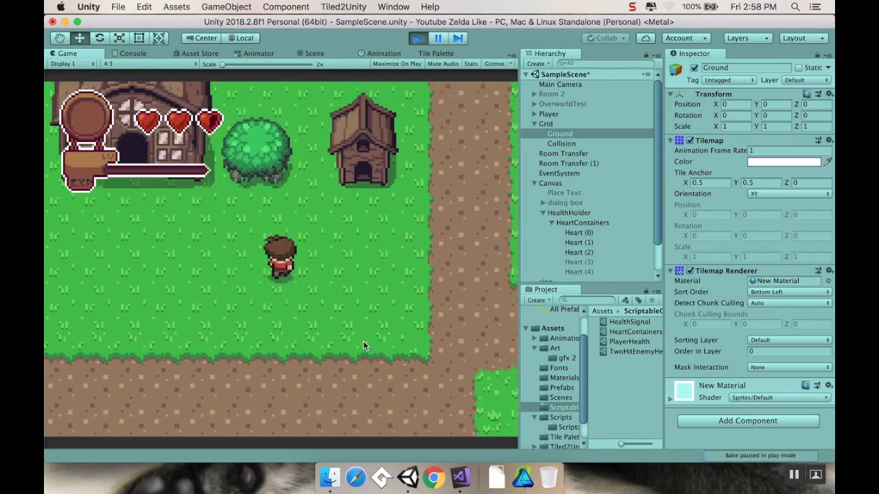
key("Up")
key("Right")
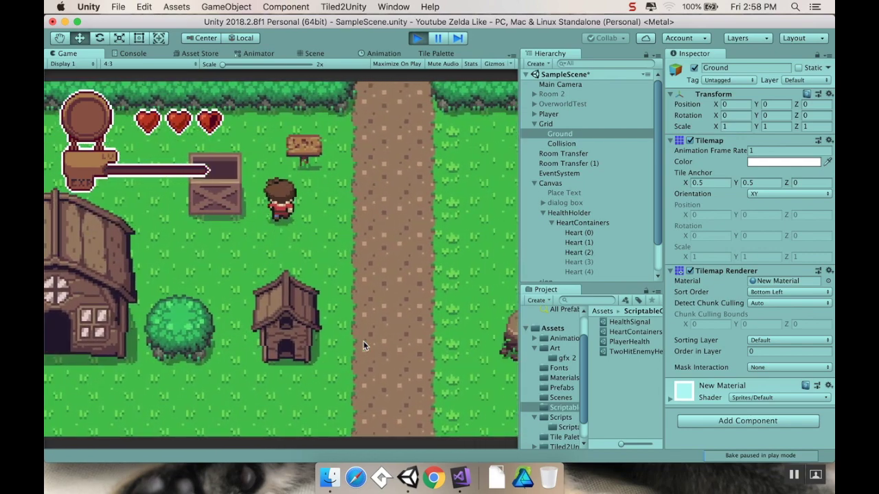
key("space")
key("space")
Step: Close the message, walk down the vertical path, and stop play mode
key("Right")
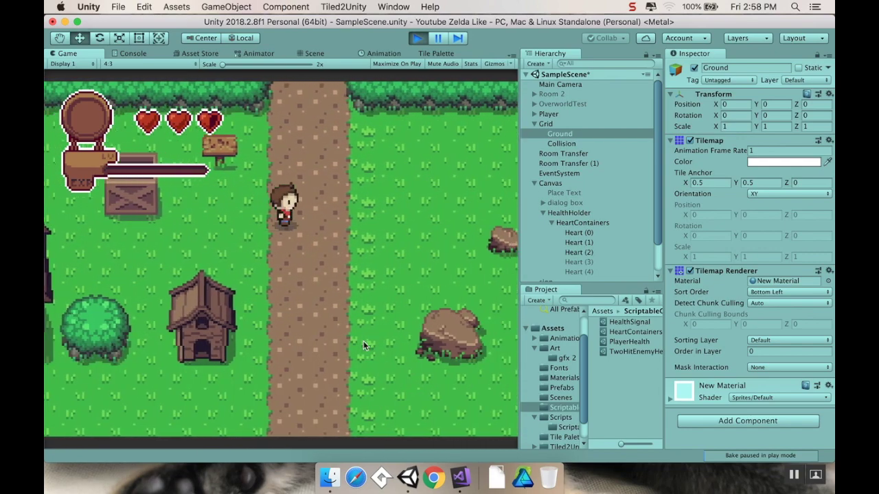
key("Down")
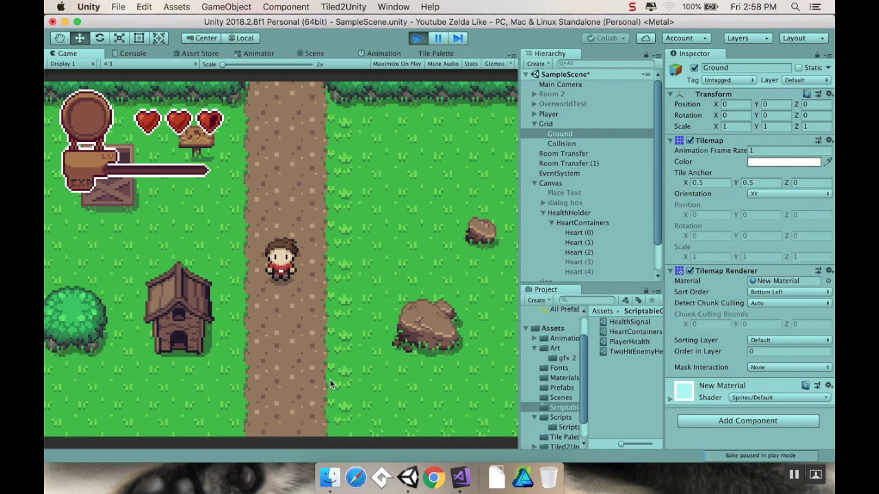
left_click(417, 38)
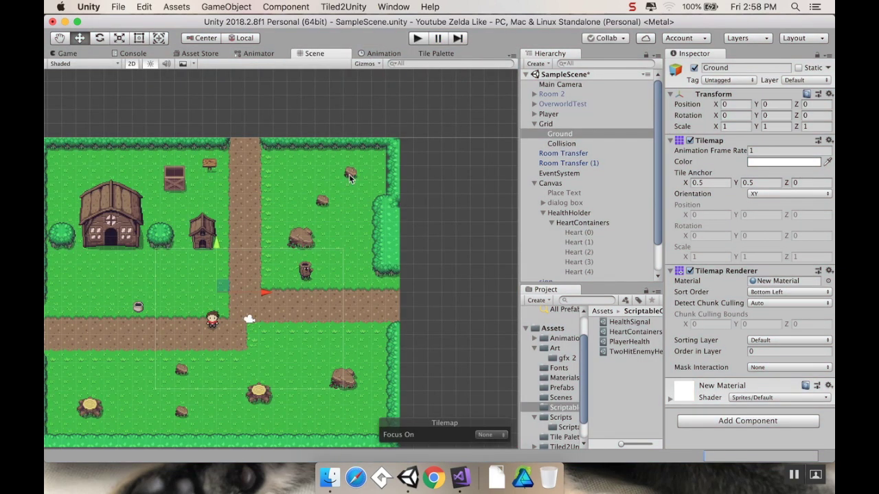
Step: Make the Collision tilemap under Grid the active target and dock the tile palette below the Scene view
middle_click_drag(219, 287, 273, 258)
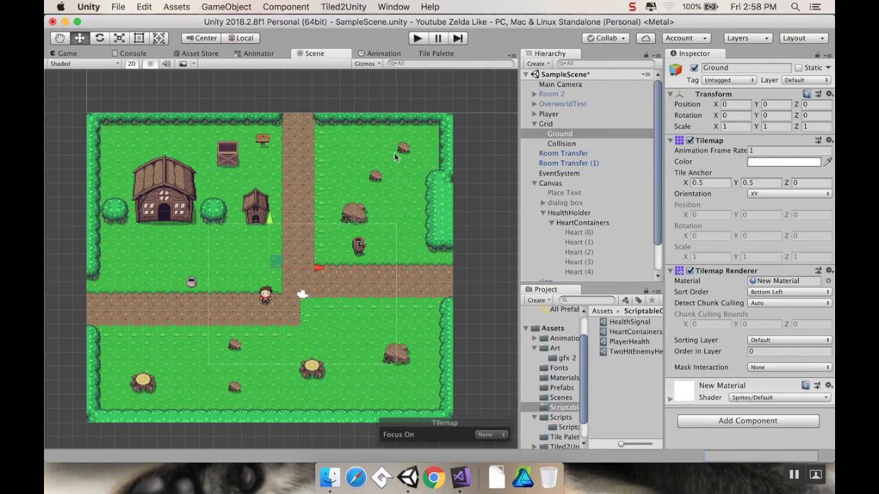
middle_click_drag(324, 249, 309, 231)
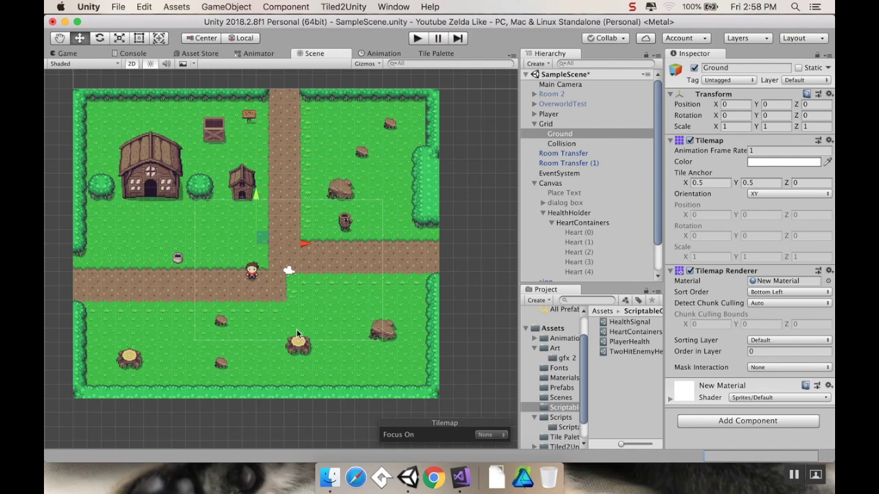
middle_click_drag(266, 301, 283, 270)
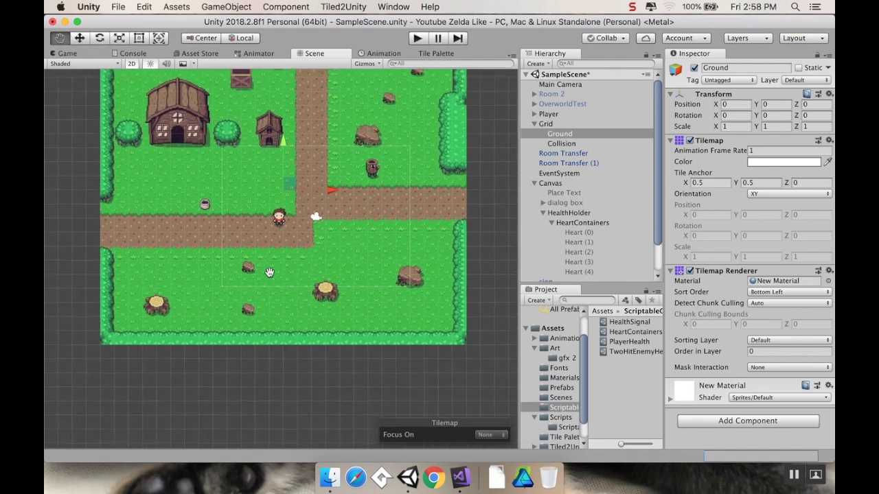
middle_click_drag(391, 201, 313, 255)
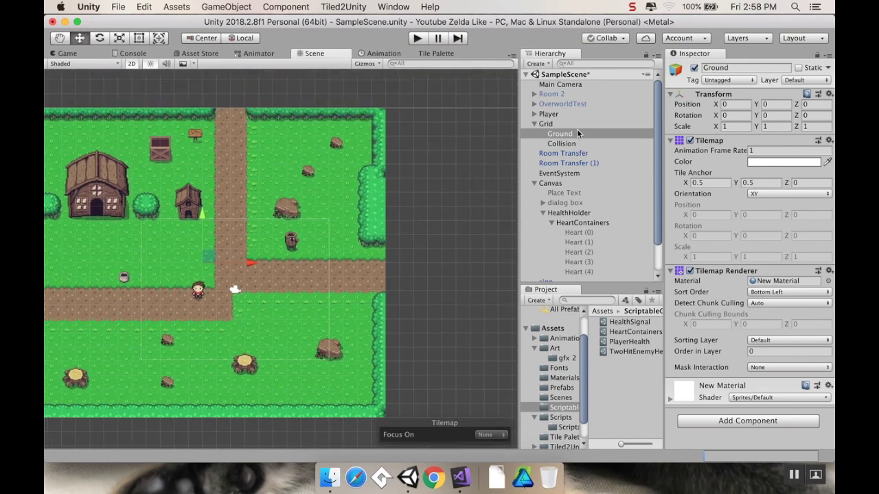
left_click(568, 124)
left_click(573, 136)
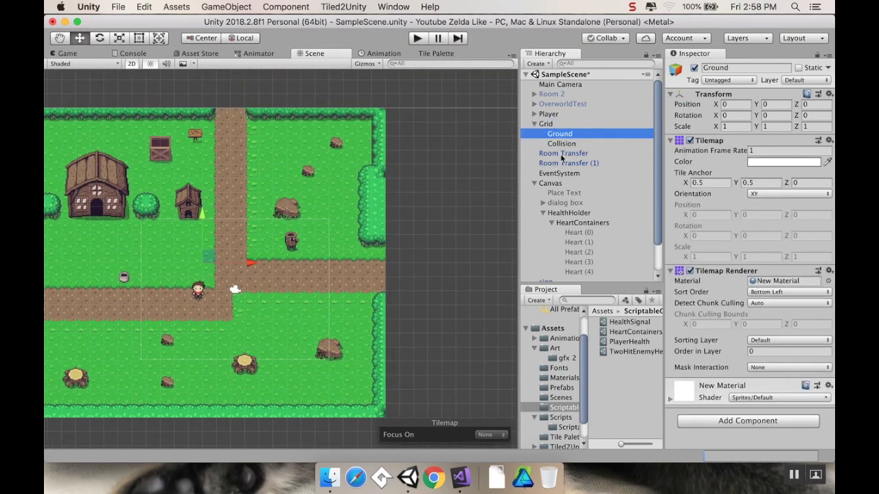
left_click(562, 143)
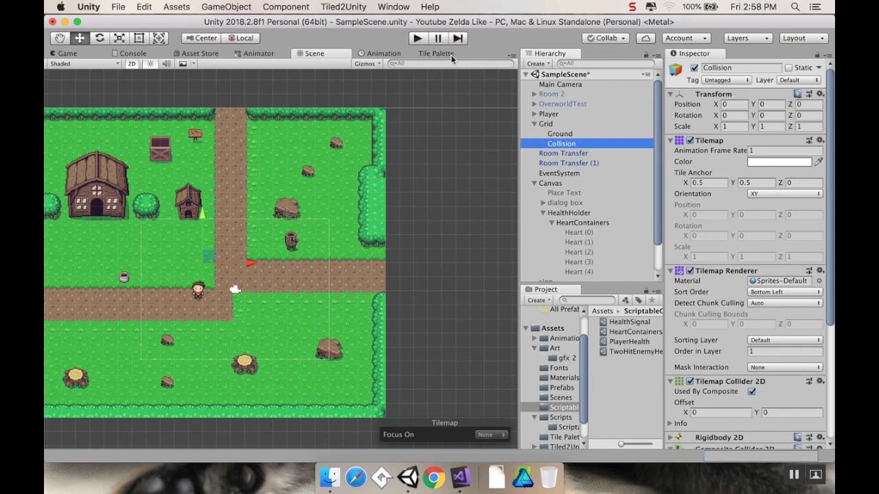
left_click_drag(447, 55, 385, 378)
Step: Pick the Eraser and erase the hedge tiles along the right edge
scroll(234, 199, "up", 5)
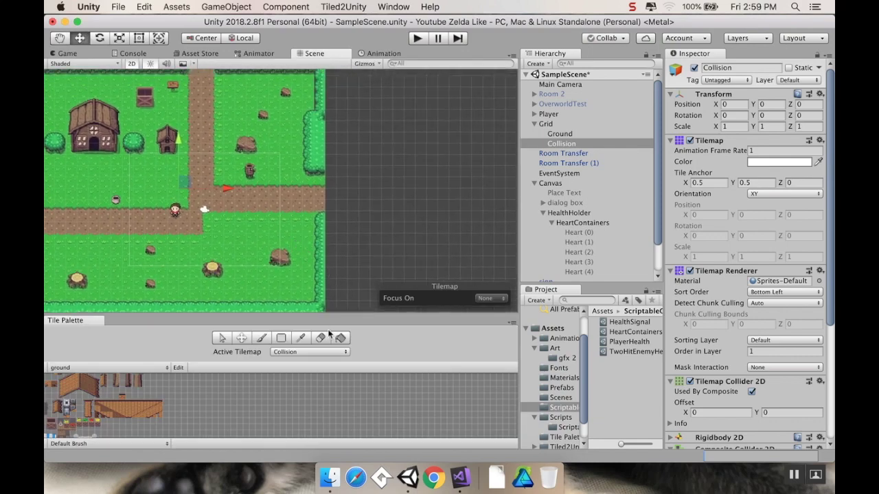
left_click(321, 337)
scroll(359, 196, "up", 3)
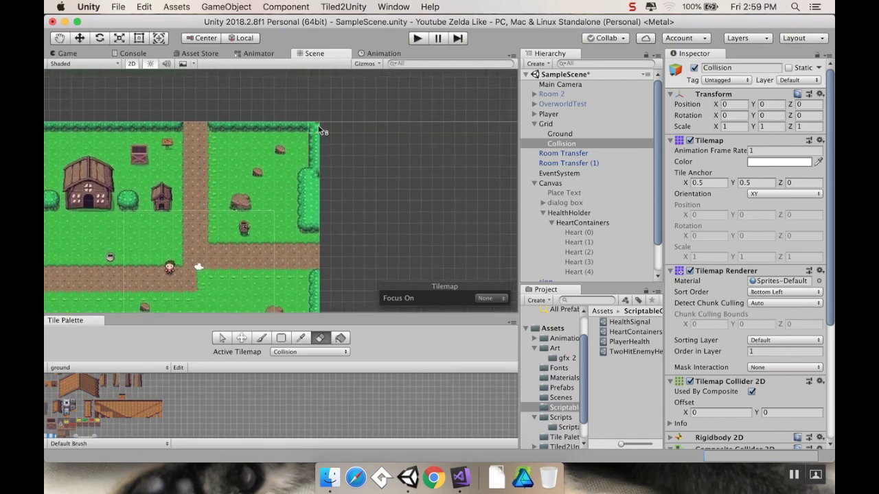
left_click_drag(318, 125, 320, 183)
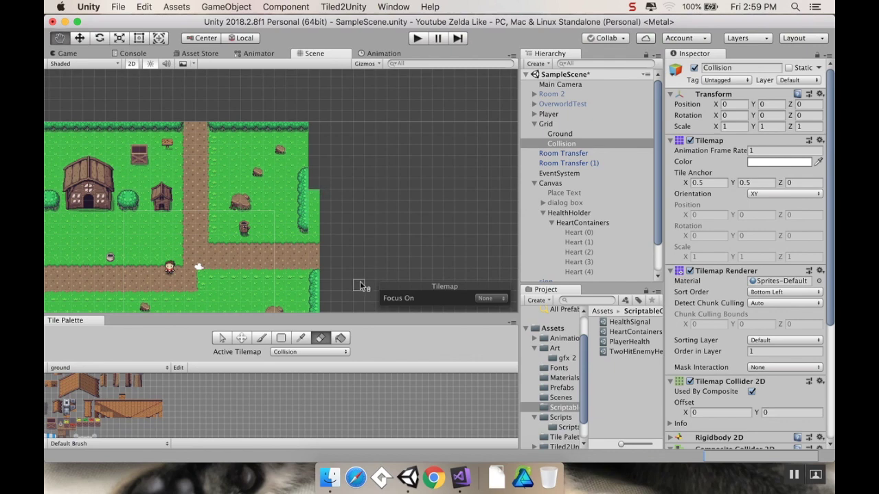
Step: Erase two stretches of the bottom hedge row
scroll(330, 172, "down", 6)
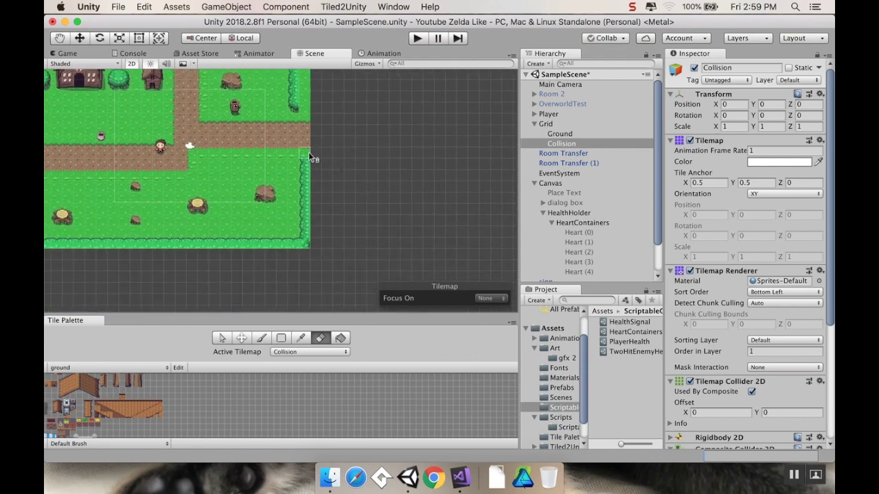
scroll(329, 241, "left", 8)
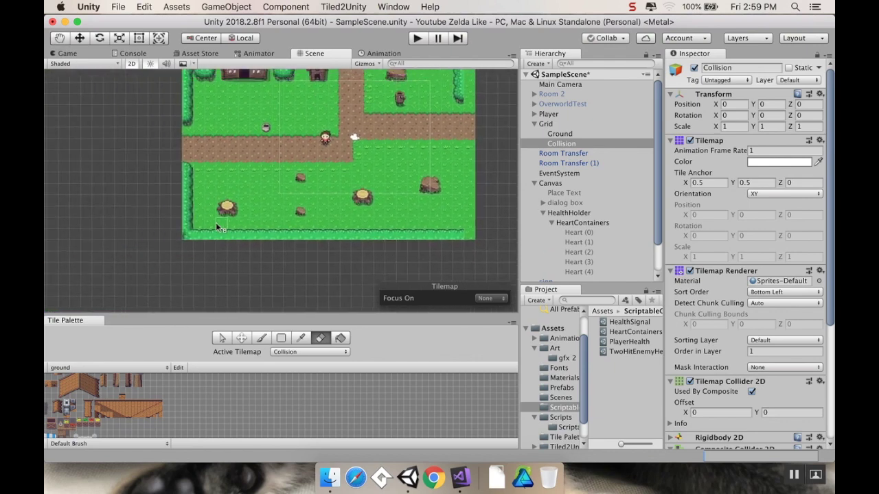
left_click_drag(192, 238, 287, 238)
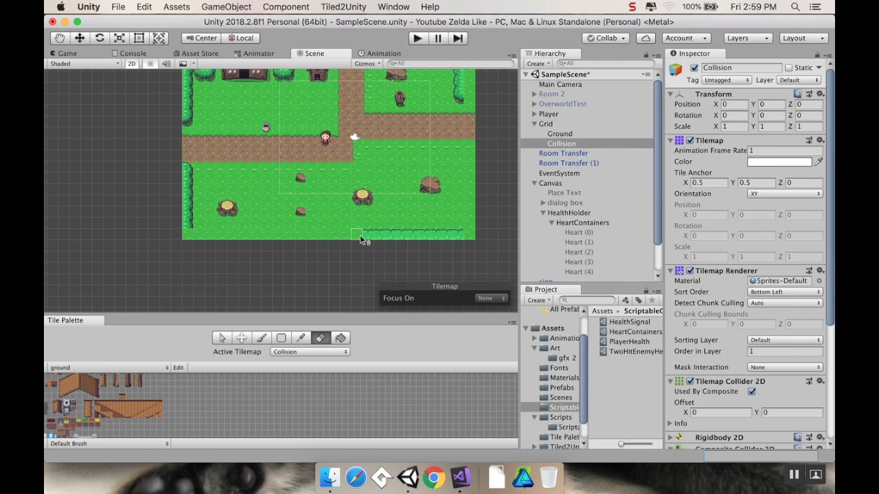
left_click_drag(360, 235, 432, 238)
Step: Switch the selected tilemap to Ground
scroll(460, 237, "right", 5)
scroll(459, 237, "up", 4)
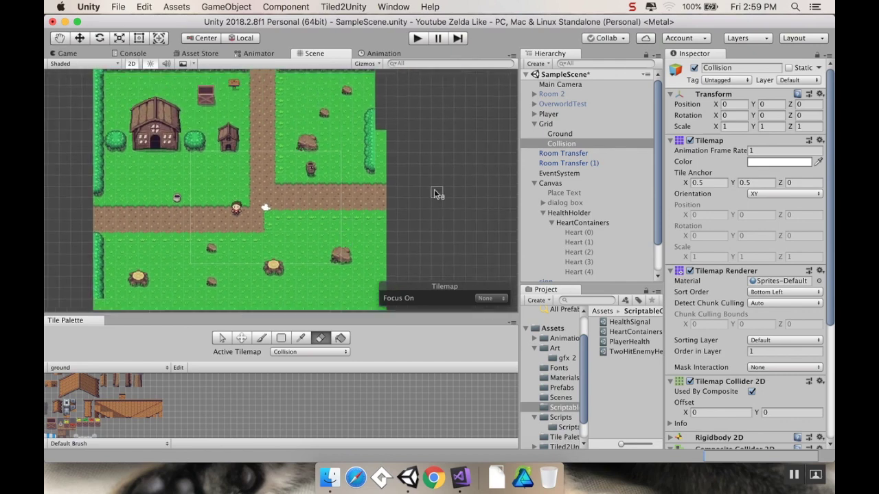
scroll(412, 172, "right", 2)
scroll(412, 172, "up", 2)
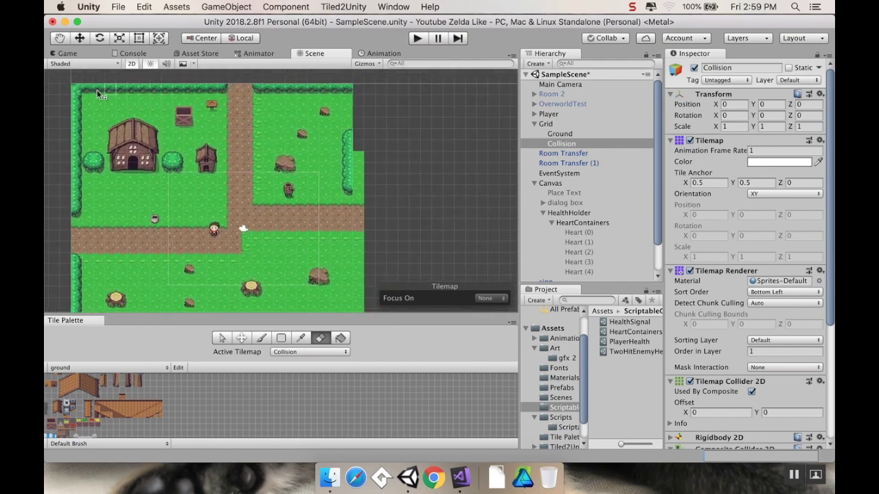
left_click(574, 135)
scroll(377, 164, "down", 3)
scroll(378, 165, "right", 1)
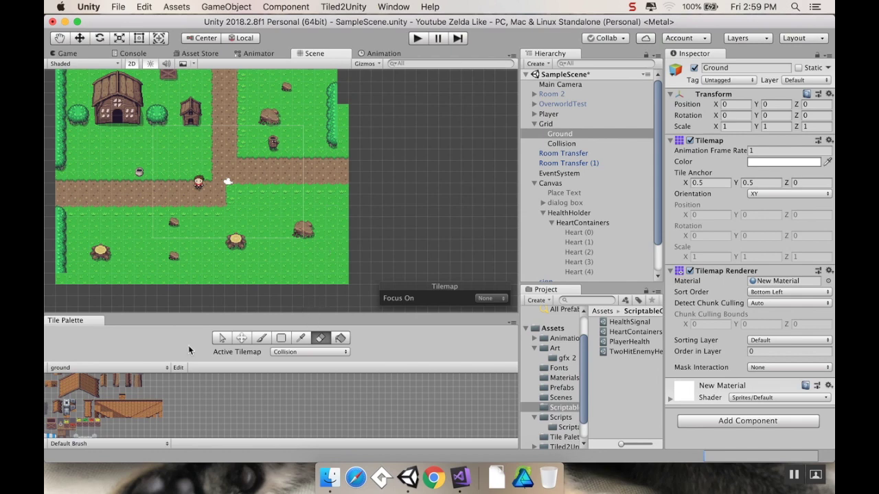
Step: Make Ground the active paint target and erase its rightmost column of tiles
left_click(292, 352)
left_click(292, 360)
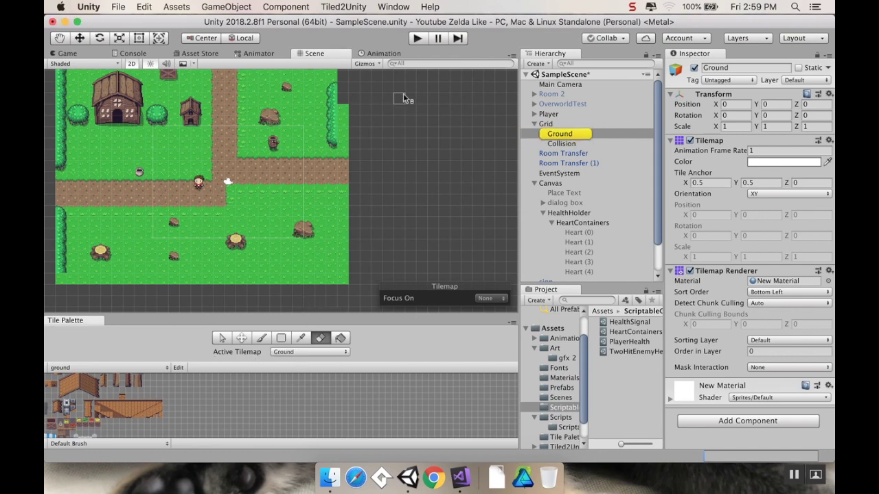
mouse_move(341, 122)
left_mouse_down()
mouse_move(343, 110)
mouse_move(342, 268)
left_mouse_up()
Step: Box-fill a strip of grass tiles along the bottom of the map
scroll(426, 223, "down", 2)
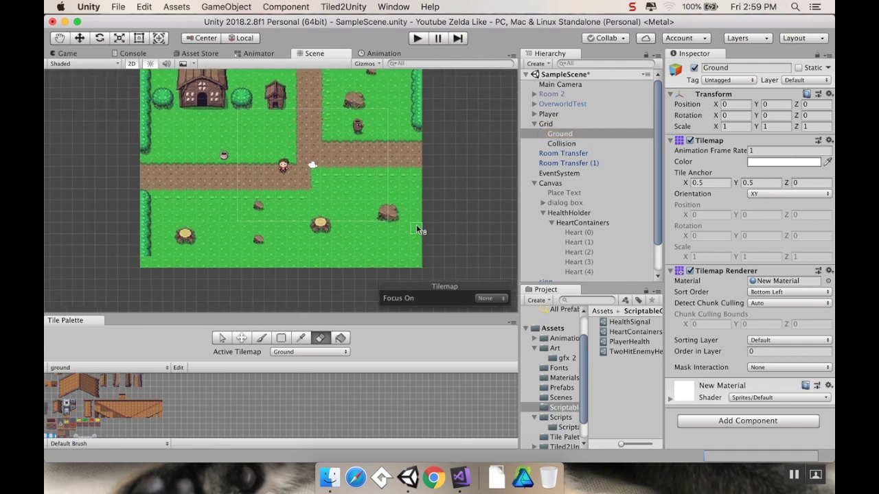
scroll(385, 243, "up", 2)
middle_click_drag(263, 235, 295, 166)
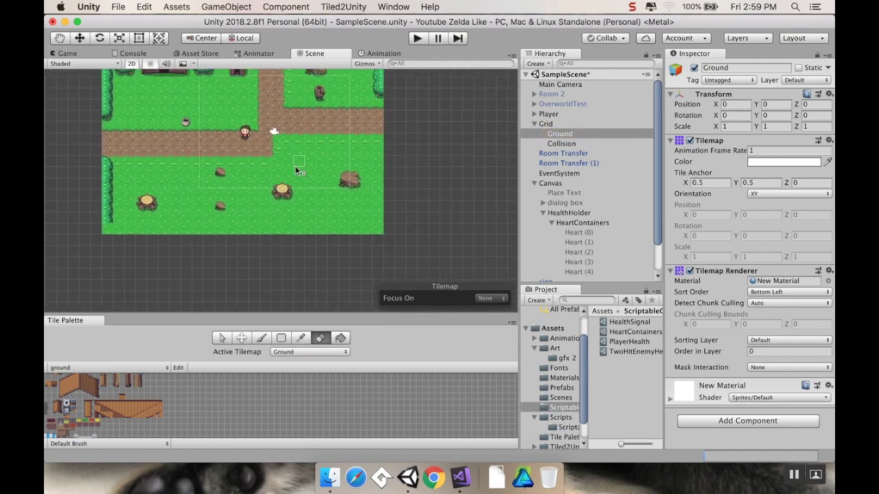
left_click(280, 338)
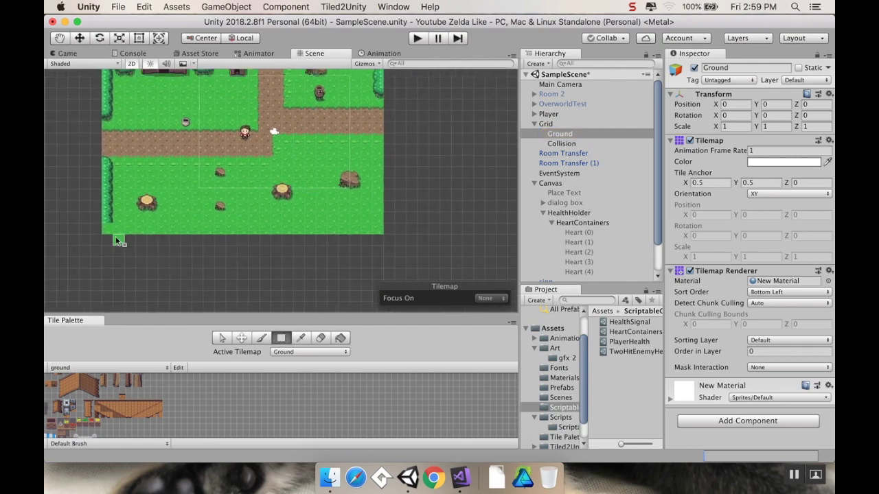
mouse_move(109, 249)
left_mouse_down()
mouse_move(334, 260)
mouse_move(383, 254)
mouse_move(379, 246)
mouse_move(383, 266)
left_mouse_up()
middle_click_drag(418, 206, 379, 254)
scroll(379, 254, "down", 5)
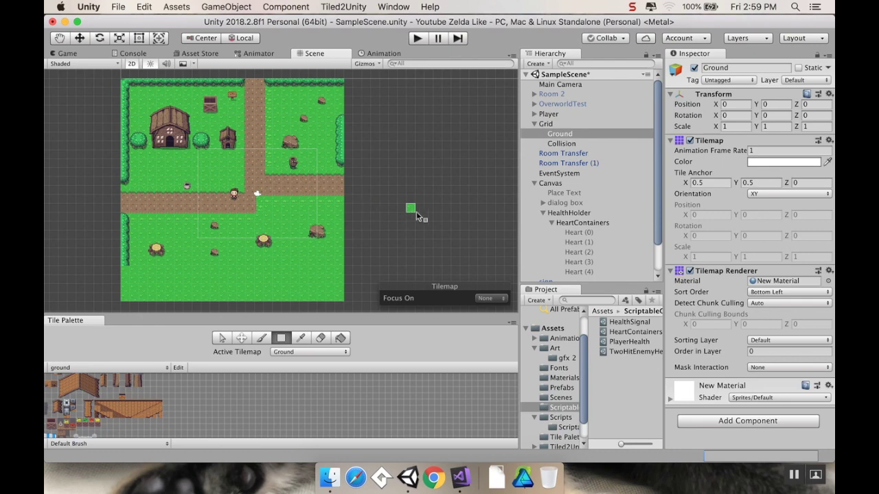
Step: Collapse Canvas, select the empty GameObject and give it a red icon
left_click(550, 183)
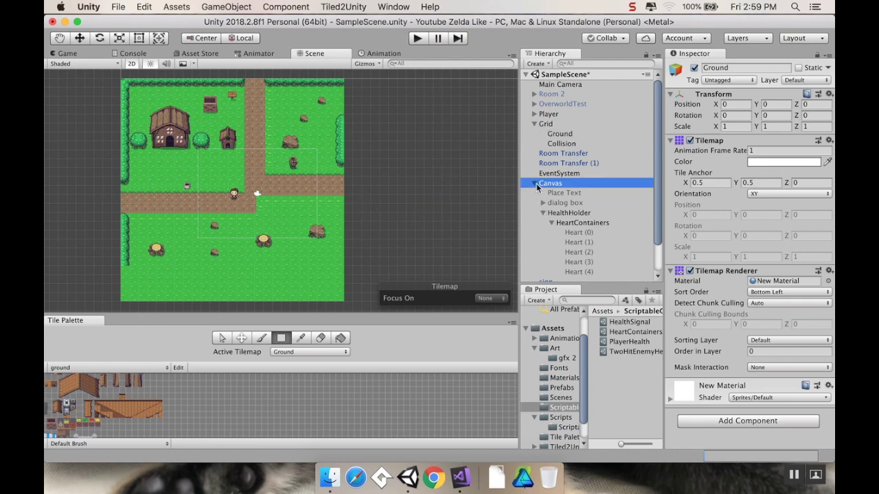
left_click(534, 183)
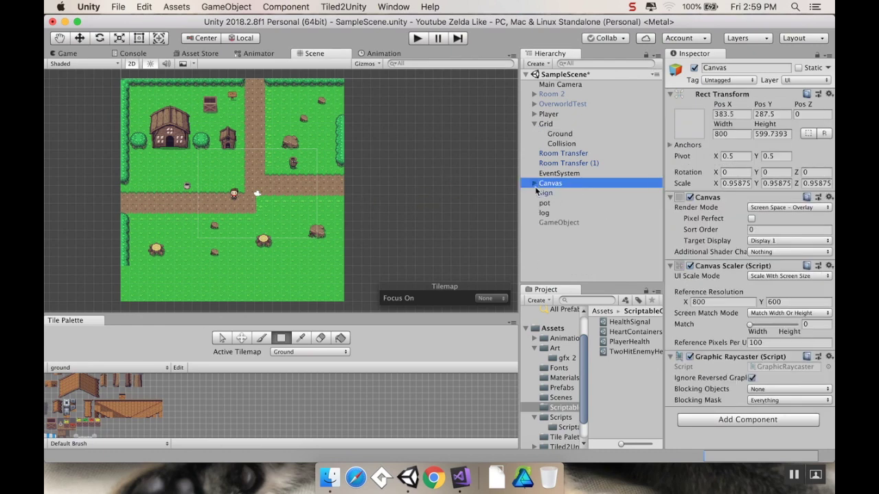
left_click(558, 224)
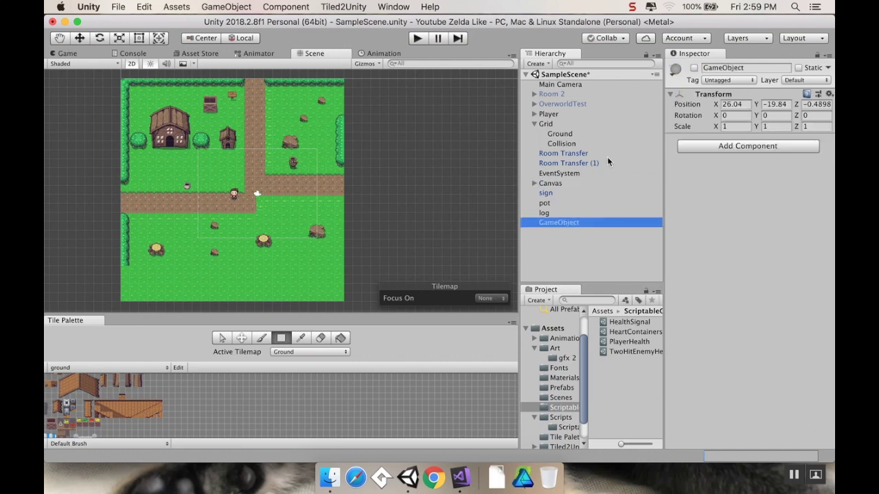
left_click(693, 67)
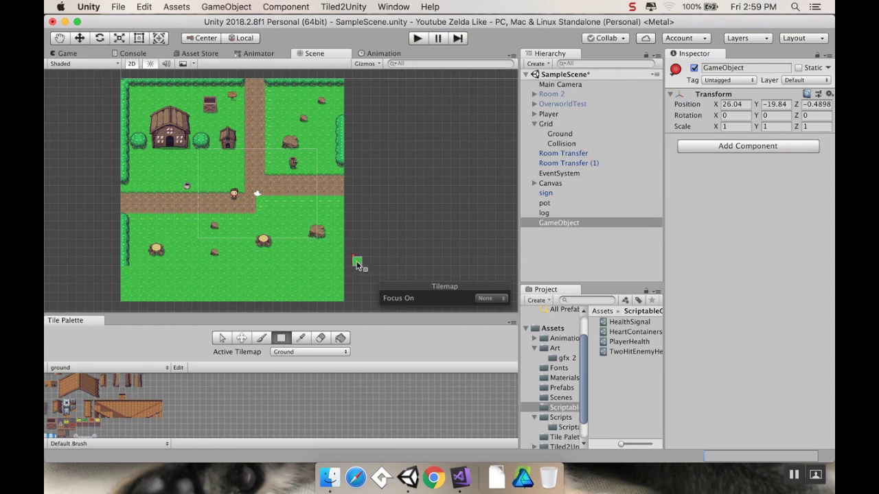
Step: Move the GameObject to X 25, Y -17.76 on the map's right edge
left_click(79, 39)
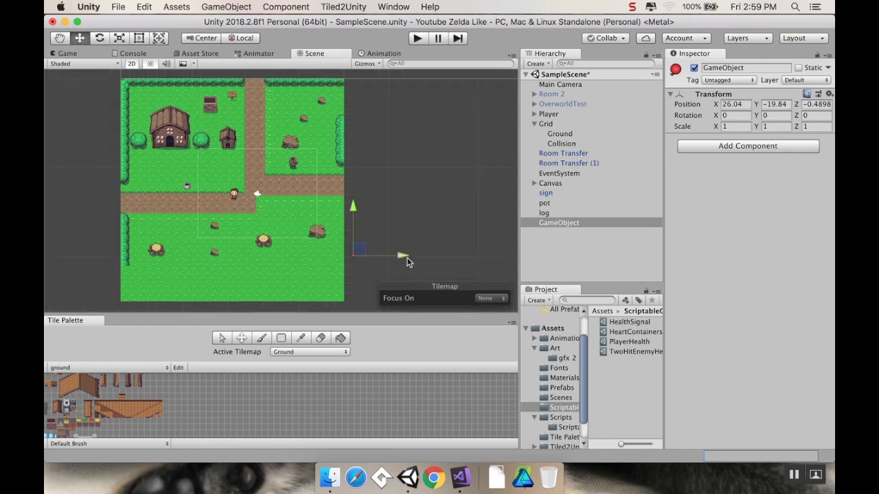
left_click_drag(403, 256, 395, 258)
left_click_drag(344, 204, 344, 237)
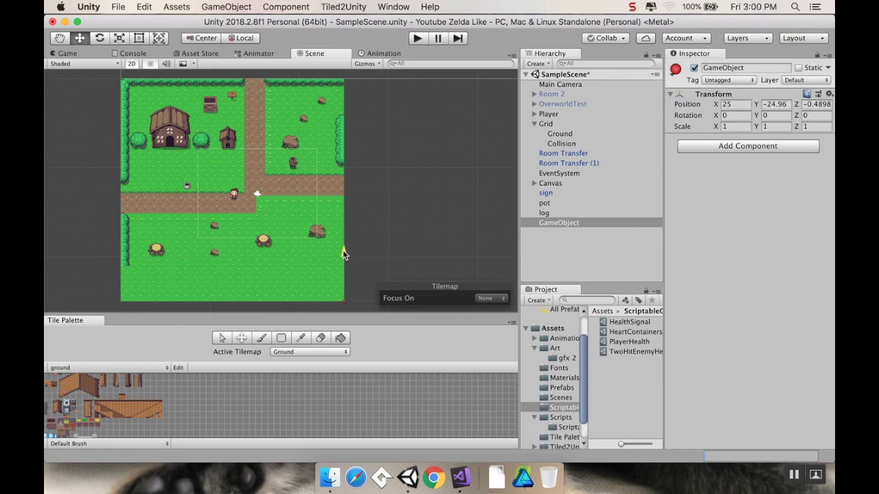
left_click_drag(342, 250, 343, 186)
middle_click_drag(490, 236, 471, 217)
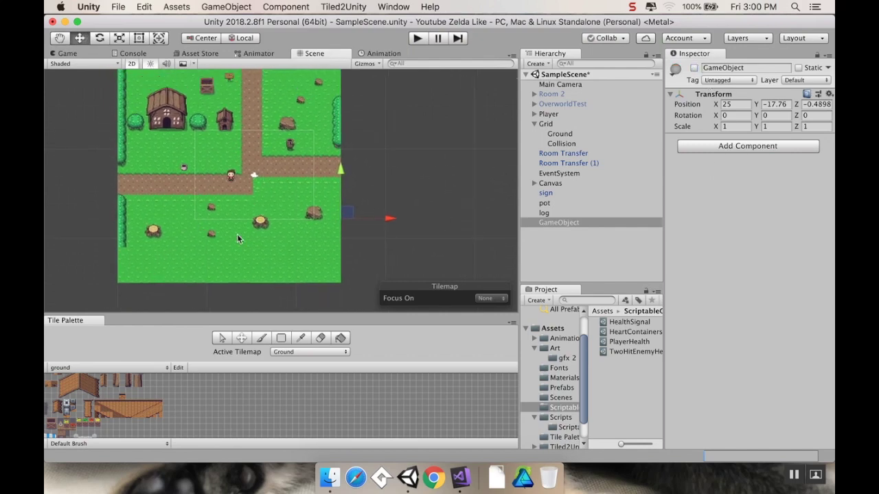
Step: Scroll the Scene view over the grass rooms around the village
scroll(217, 210, "down", 5)
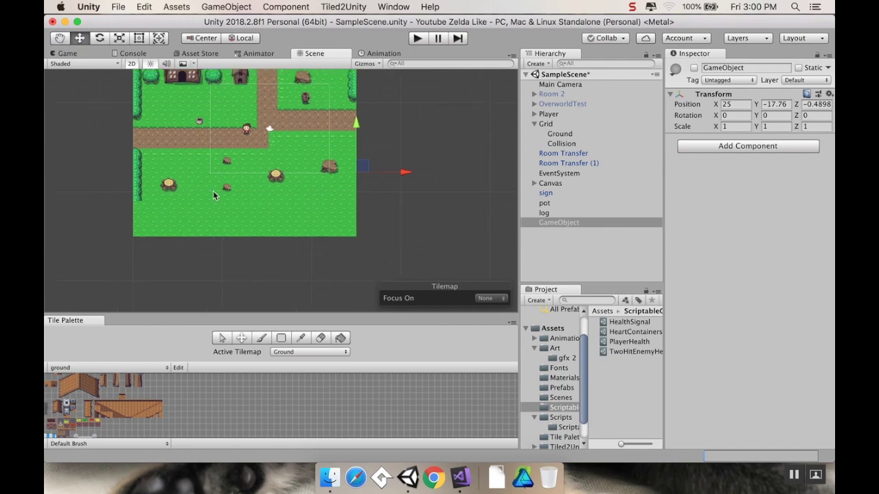
scroll(168, 151, "up", 2)
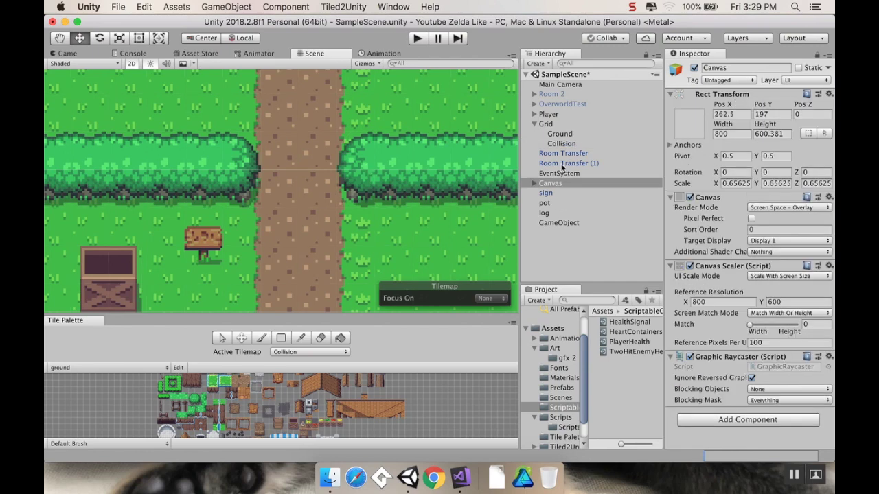
Step: Review Room Transfer (1)'s downward move and The Homestead place name, then select the marker GameObject
left_click(562, 155)
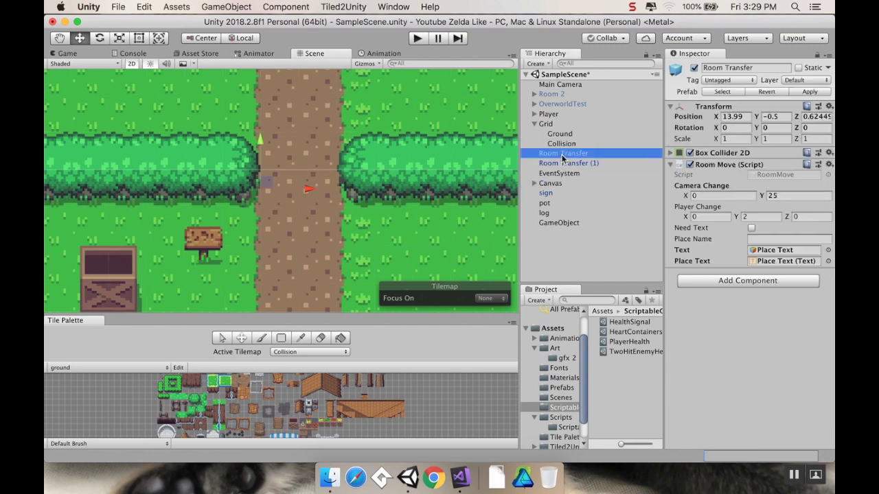
left_click(563, 164)
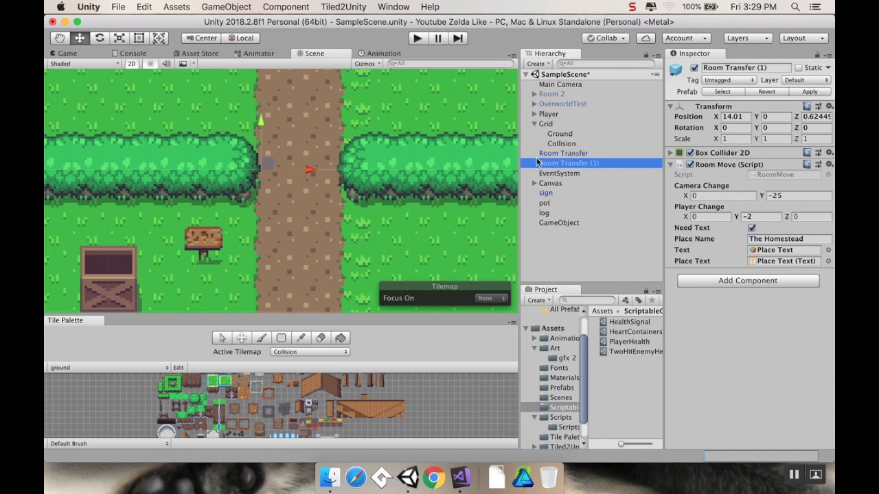
scroll(264, 230, "down", 10)
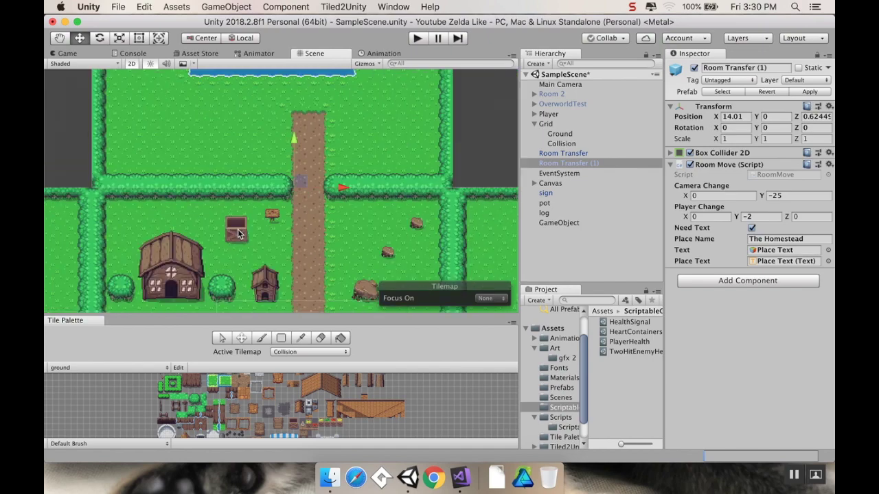
scroll(193, 213, "up", 10)
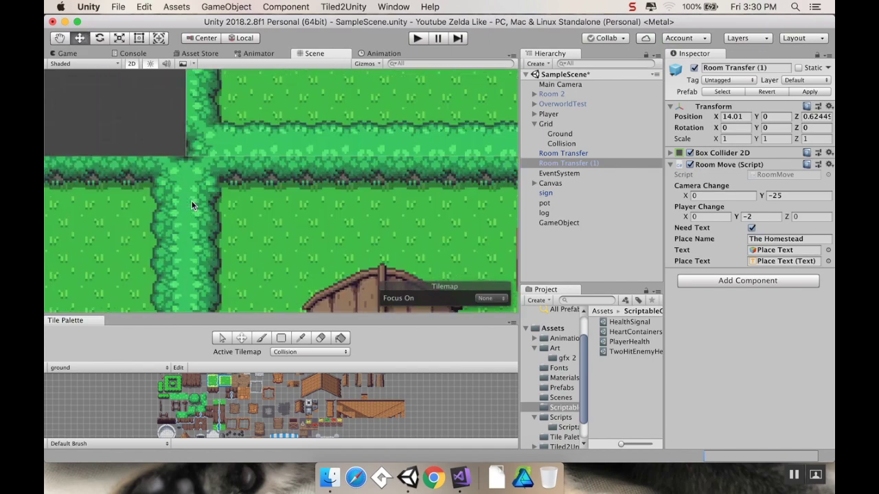
middle_click_drag(193, 210, 208, 232)
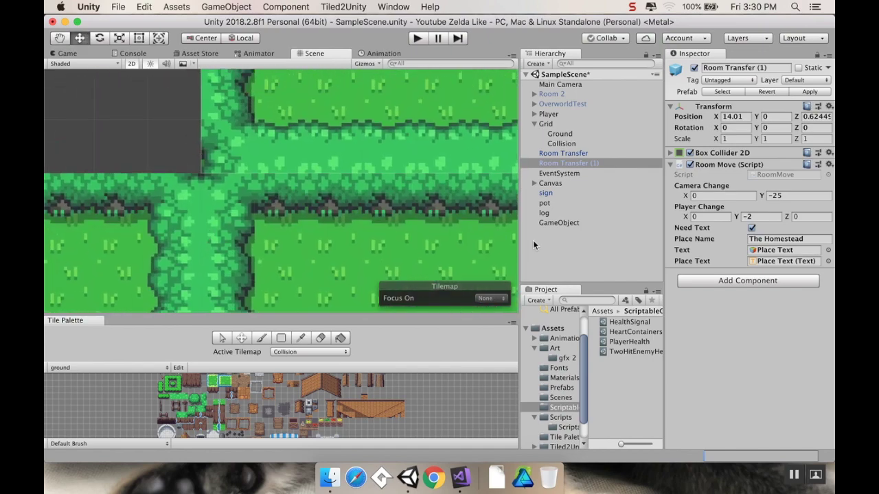
left_click(549, 222)
Step: Move the marker onto the room's top-left hedge corner near X 0.1, Y 0
scroll(205, 248, "down", 3)
scroll(206, 241, "down", 5)
scroll(206, 228, "up", 2)
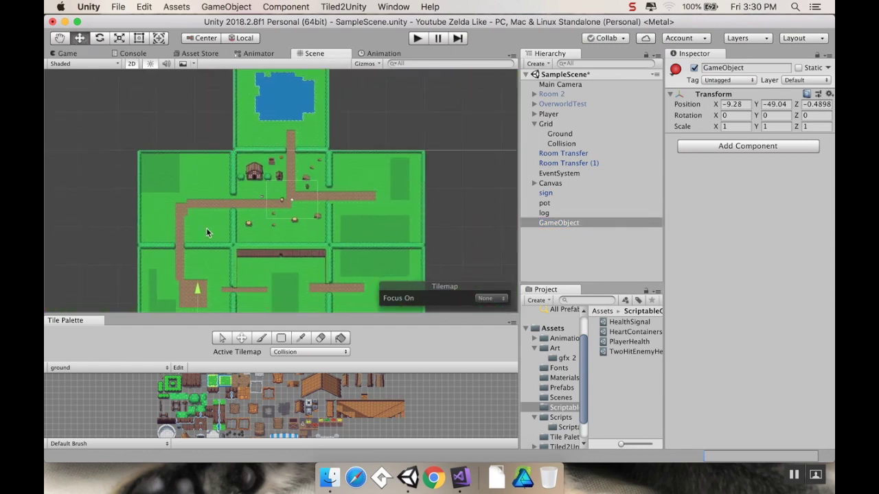
left_click_drag(199, 282, 219, 101)
left_click_drag(249, 143, 285, 151)
Step: Zoom in on the corner and select Main Camera in the Hierarchy
scroll(254, 165, "up", 3)
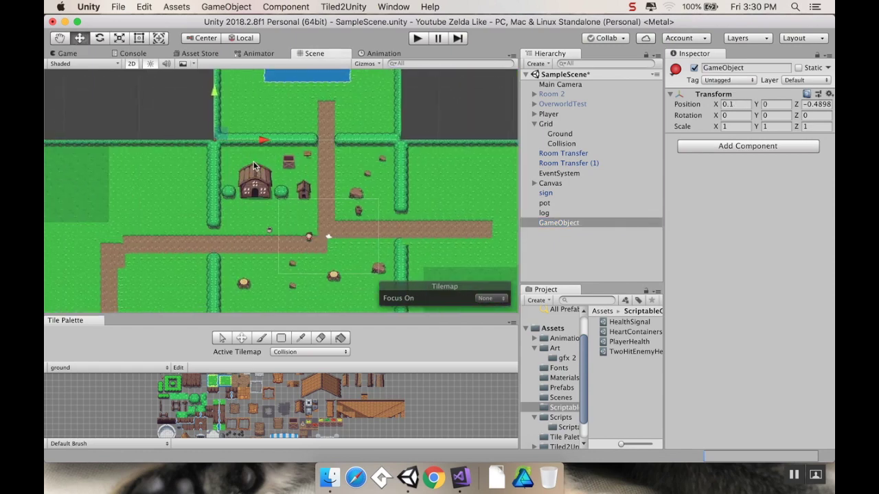
scroll(254, 165, "up", 8)
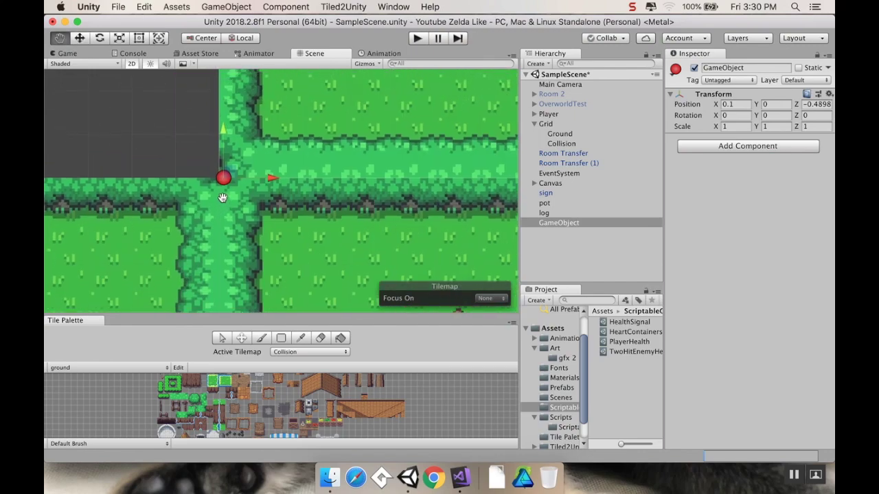
scroll(248, 180, "down", 3)
scroll(247, 181, "right", 5)
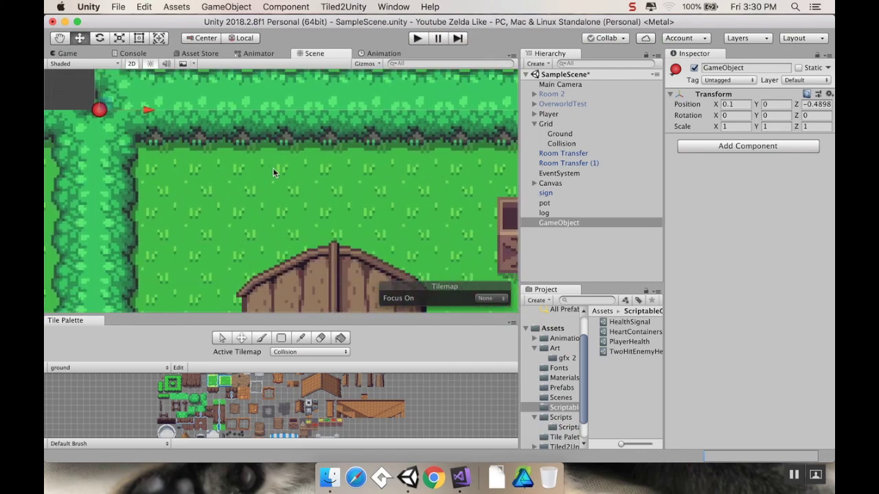
left_click(556, 84)
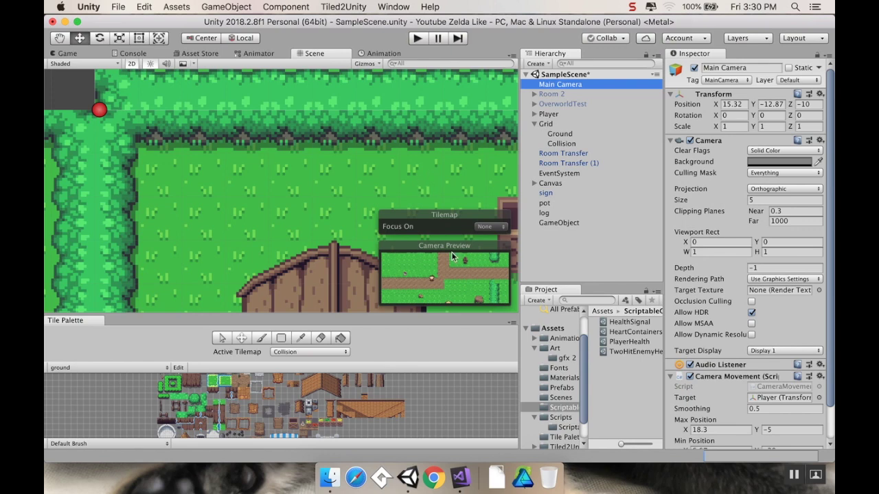
Step: Compare the Game view against the barn area in the Scene, ending on the Game view
left_click(69, 53)
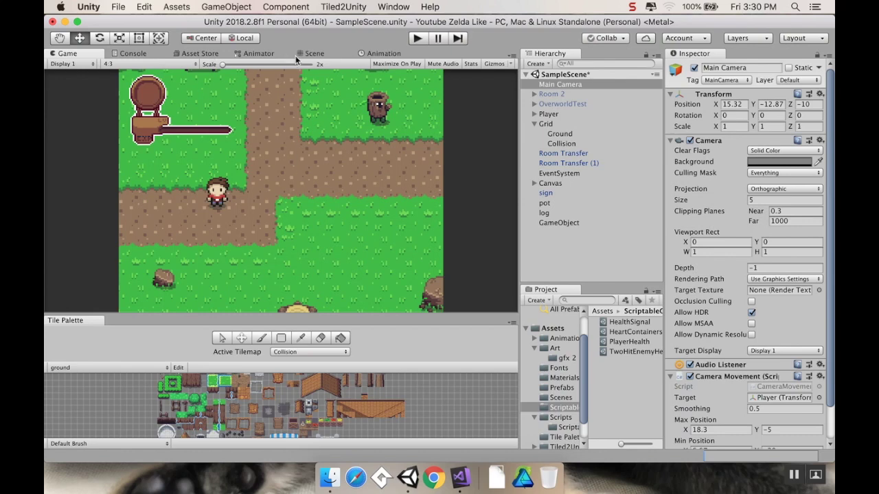
left_click(312, 54)
middle_click_drag(244, 217, 221, 188)
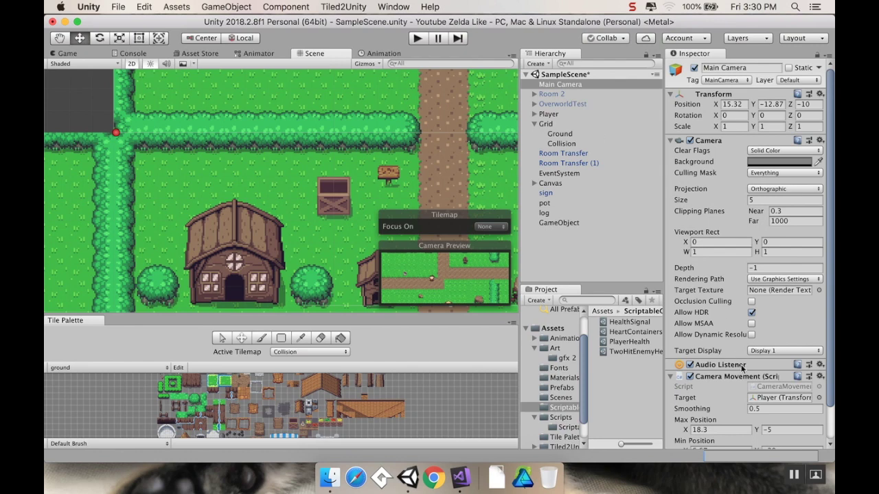
scroll(758, 371, "down", 2)
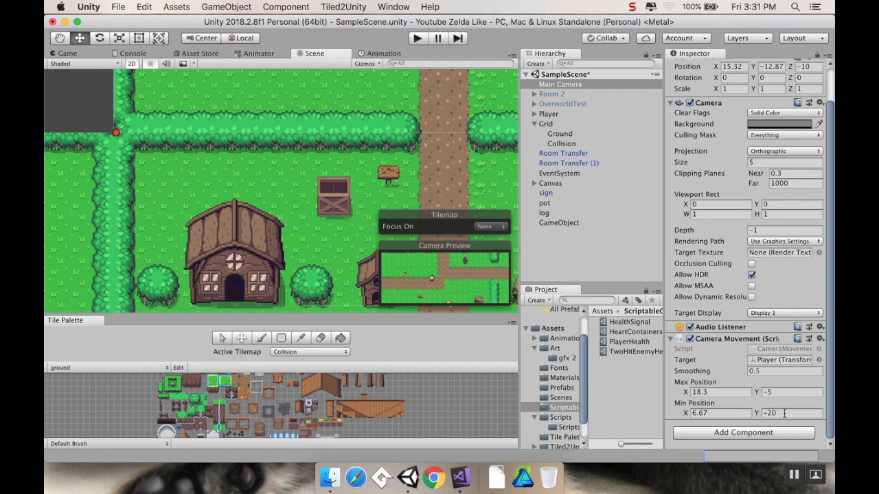
middle_click_drag(215, 218, 301, 186)
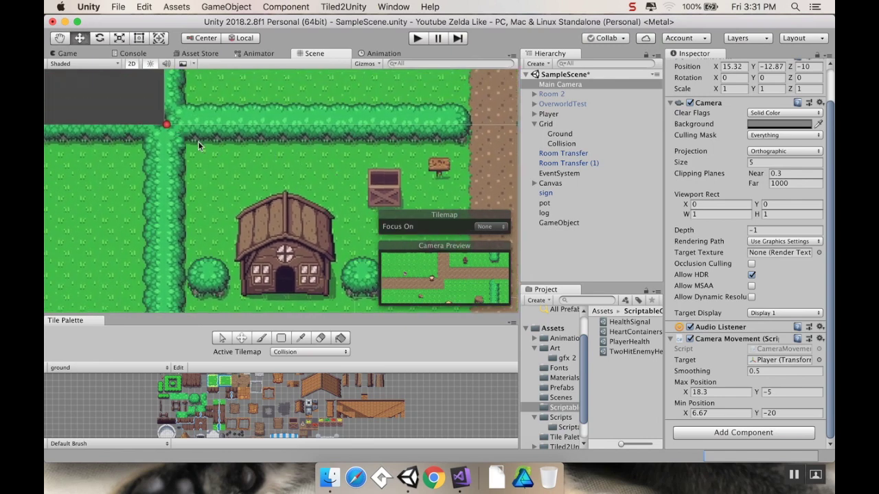
left_click(55, 53)
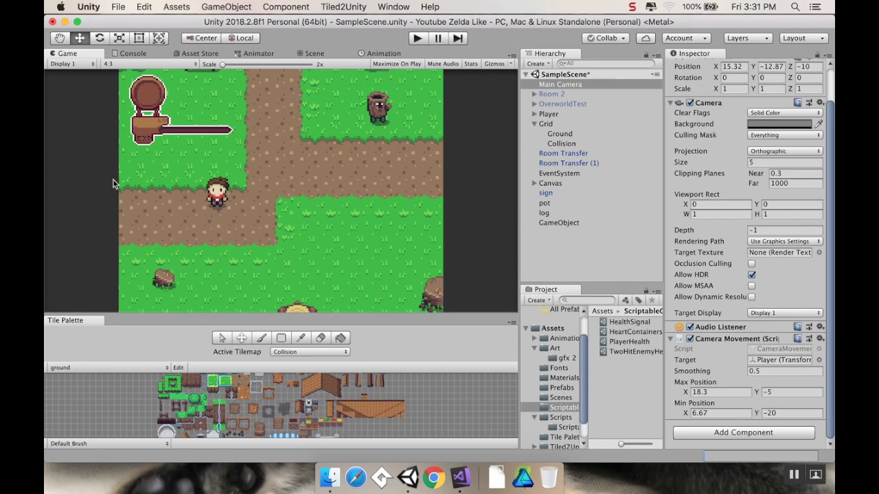
Step: Set the camera size to 6, Max Position Y to -6 and Min Position Y to -19
left_click(750, 163)
type("6")
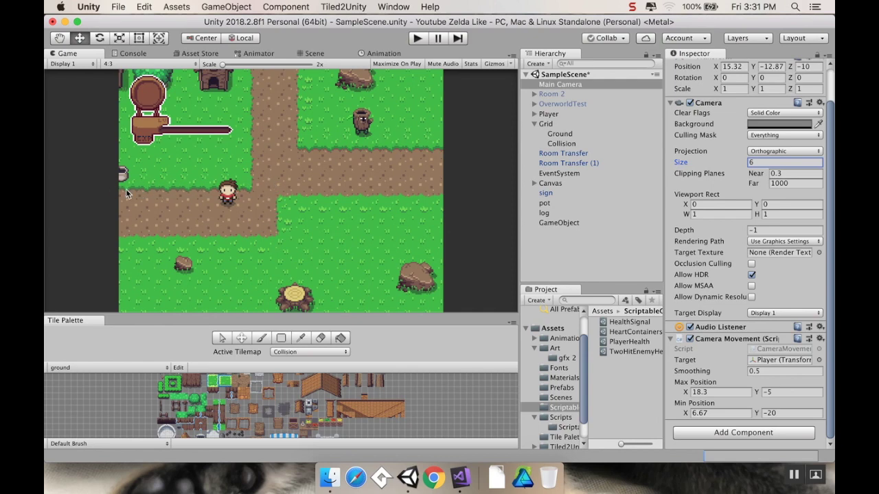
left_click(782, 392)
type("-6")
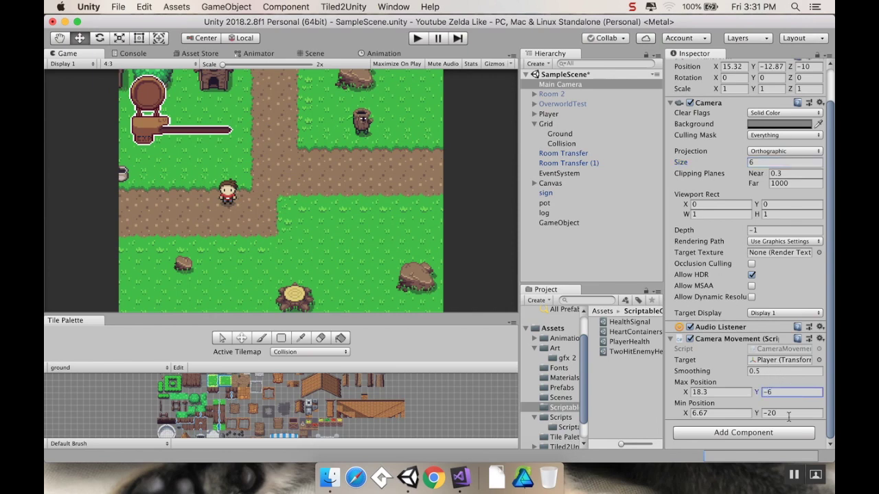
left_click(789, 413)
type("-1")
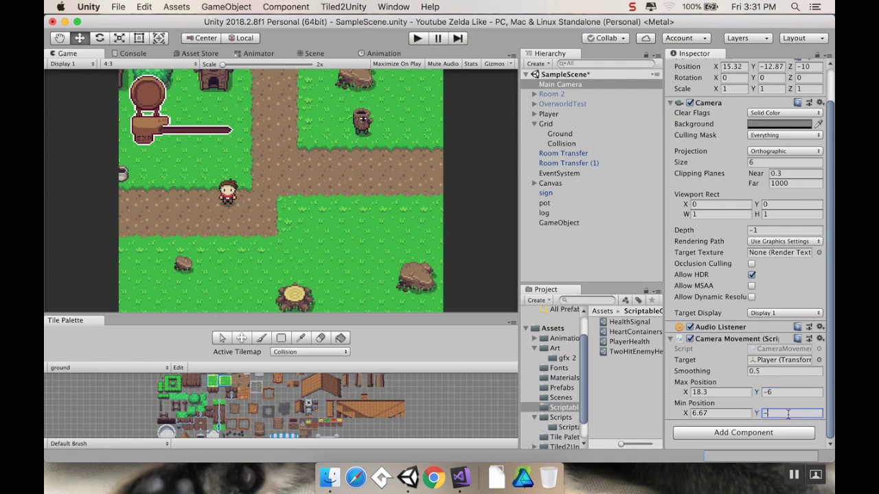
type("9")
Step: Set Min Position X to 8 and Max Position X to 17, then enter play mode
left_click(720, 413)
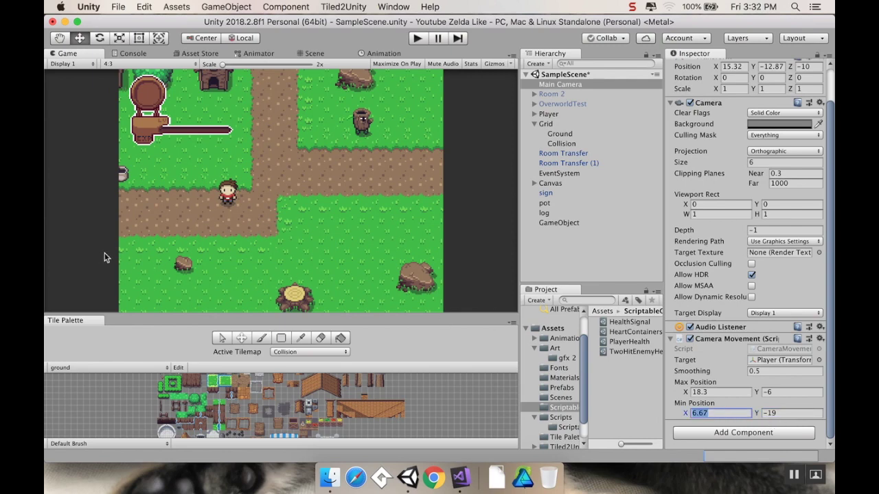
type("8")
left_click(723, 391)
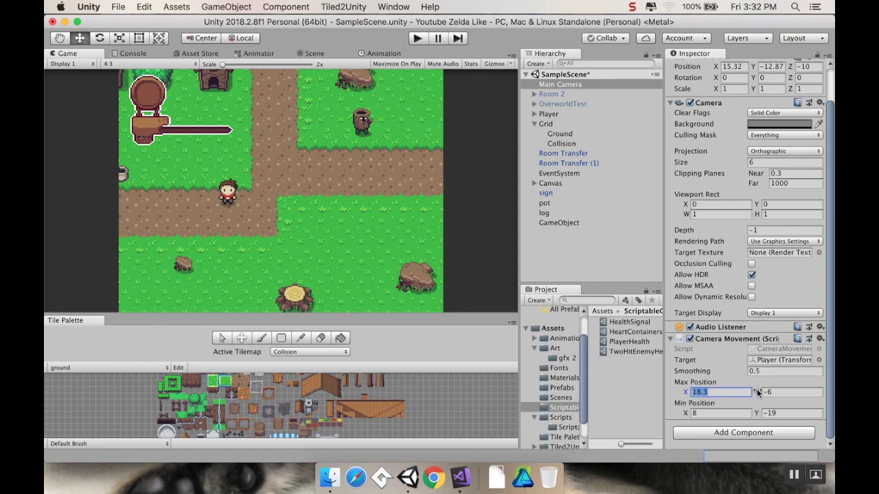
type("17")
left_click(423, 39)
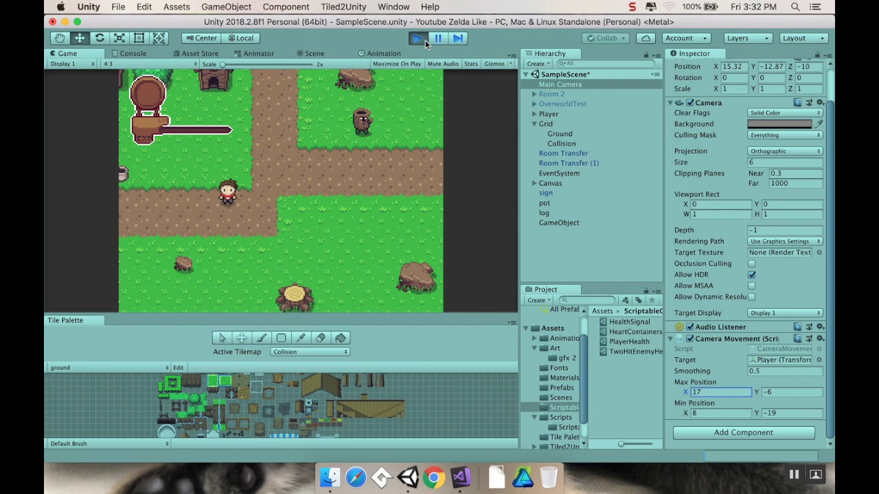
Step: Walk the player left, right, down and up to confirm the camera clamps at X 17, Y -19, then stop the game
key("Left")
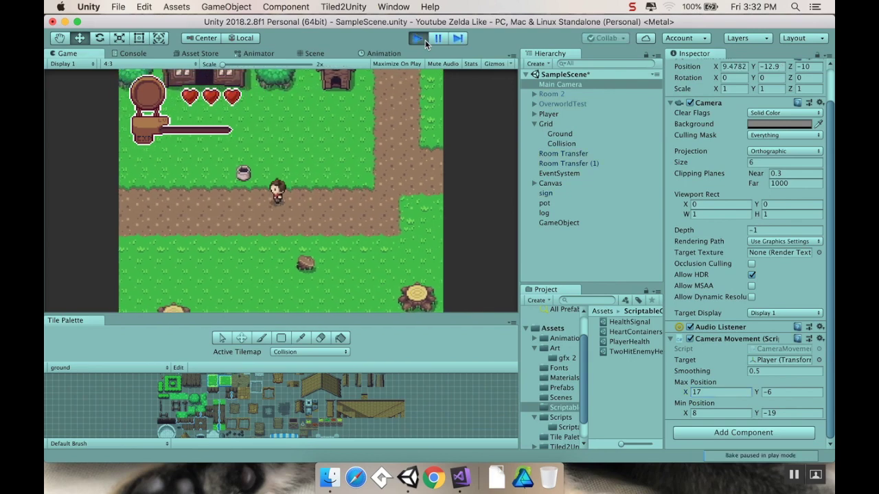
key("Right")
key("Right")
key("Down")
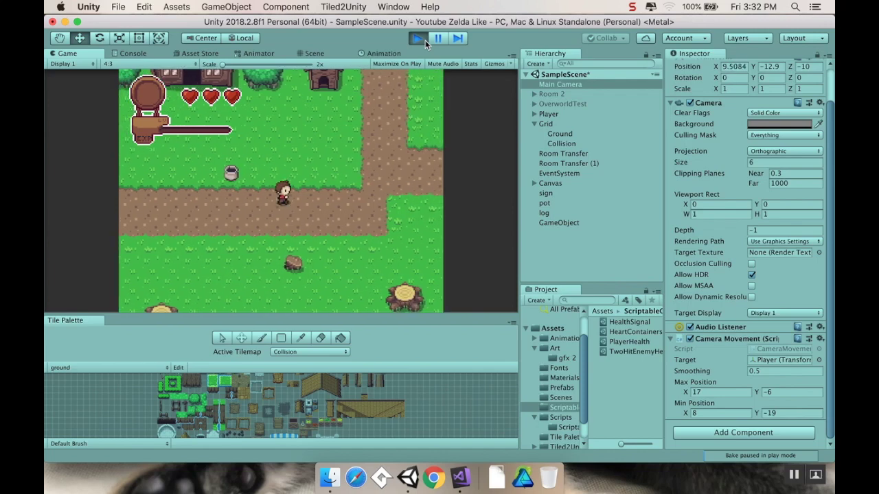
key("Down")
key("Right")
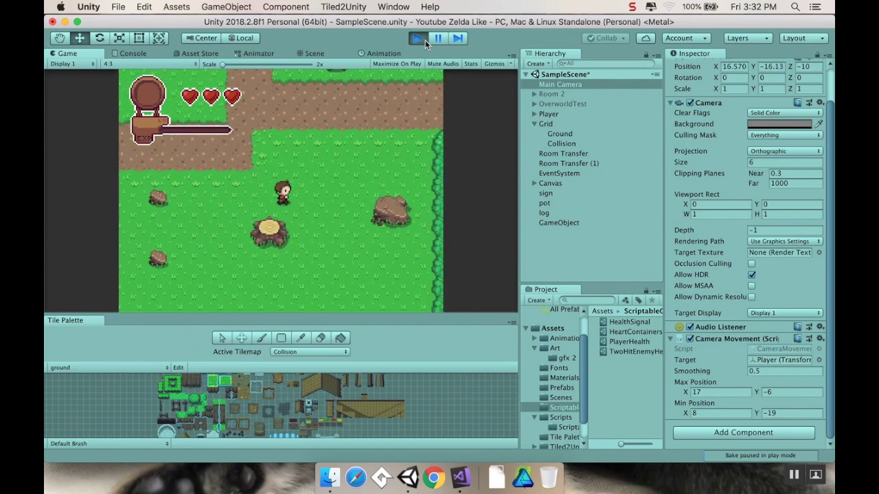
key("Right")
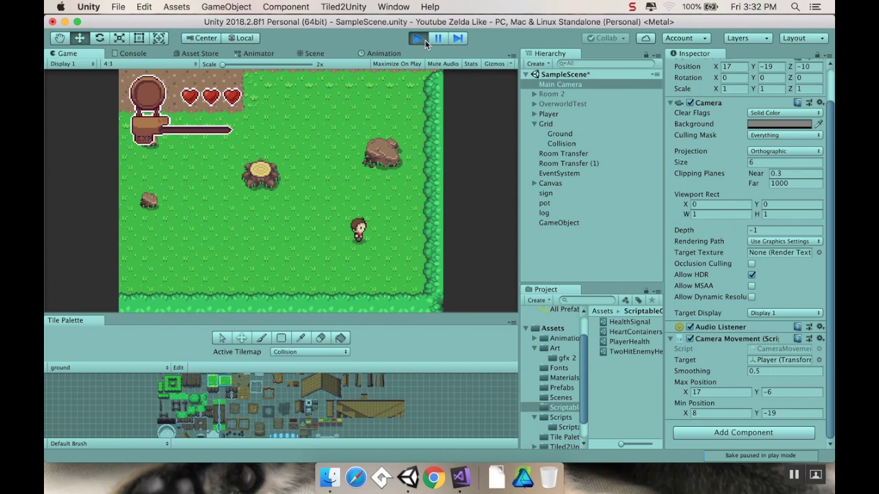
key("Up")
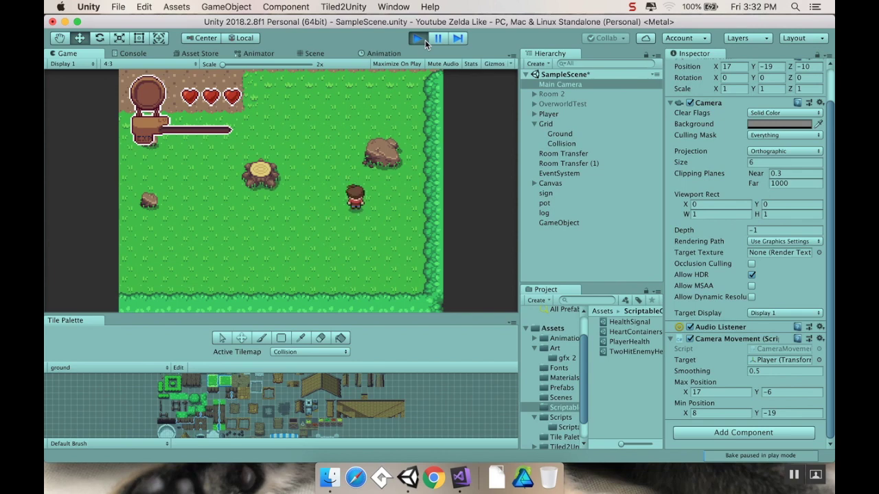
left_click(420, 39)
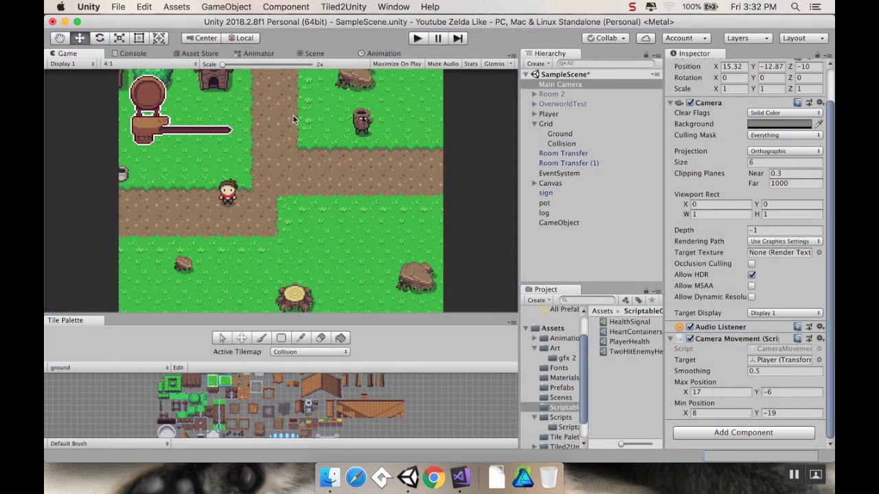
Step: In the Scene view, move the Room Transfer trigger right to X 14.98 on the dirt path
left_click(306, 54)
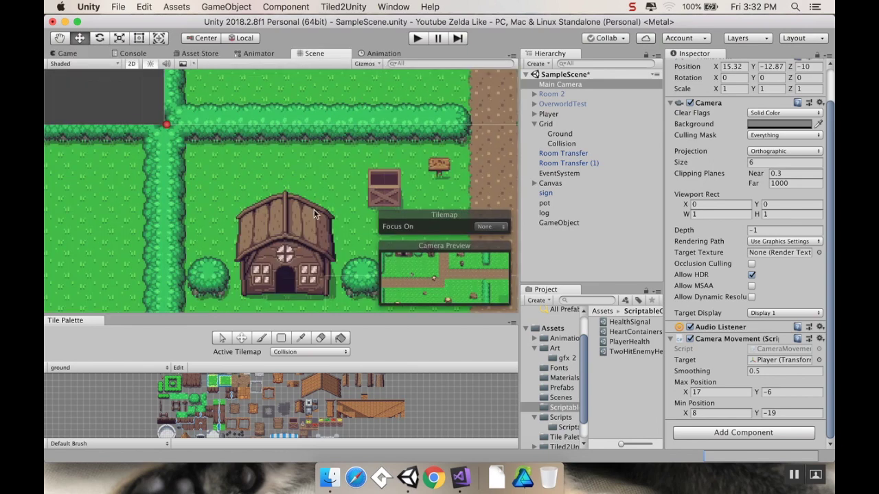
middle_click_drag(288, 175, 95, 248)
left_click(295, 211)
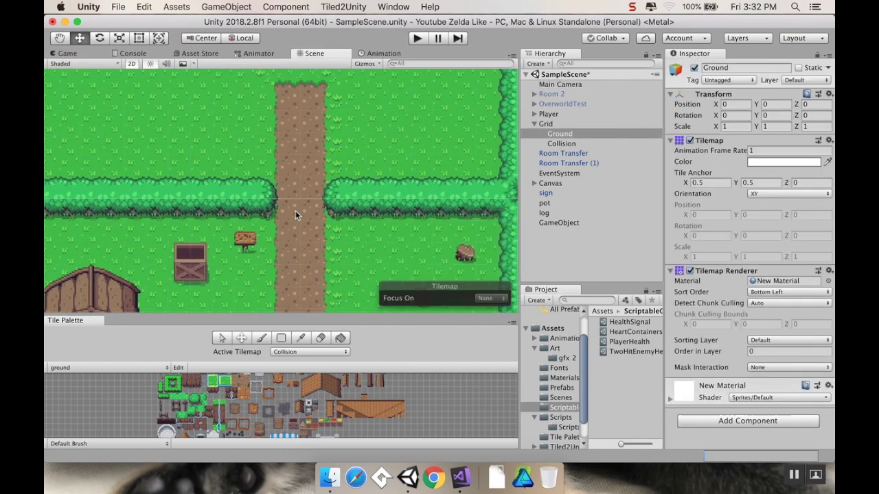
left_click(548, 155)
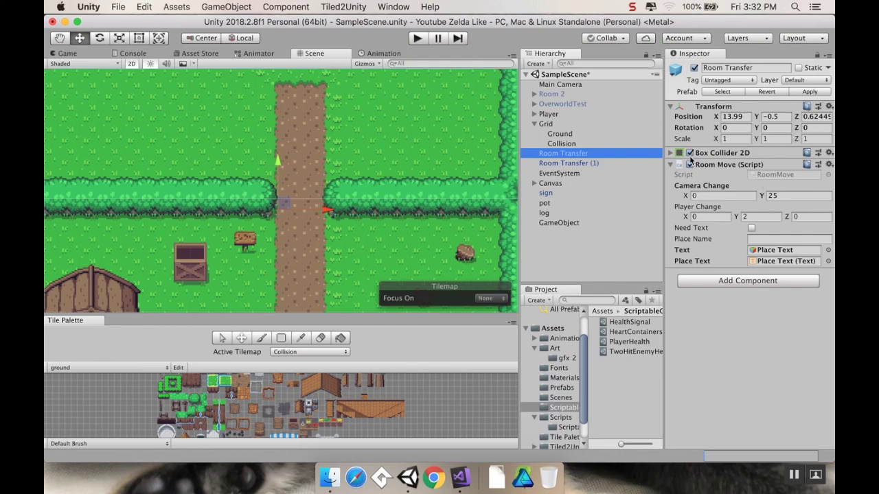
left_click(687, 154)
scroll(272, 163, "up", 3)
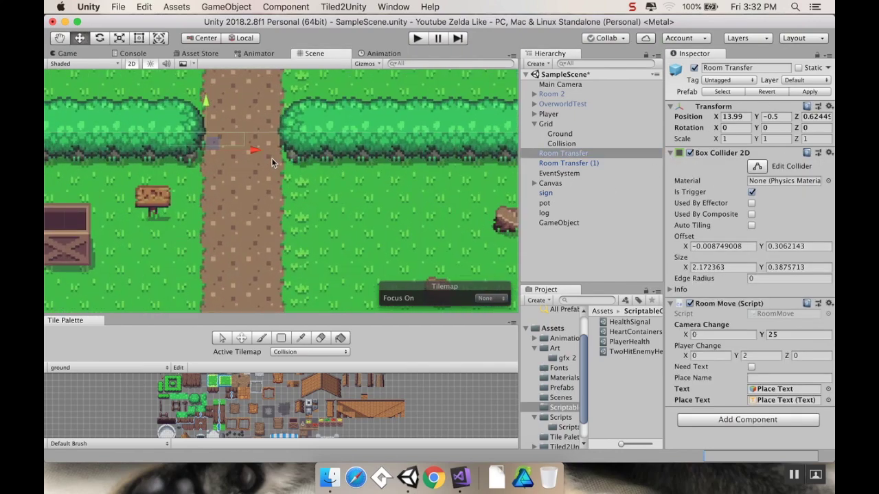
scroll(272, 162, "up", 3)
left_click_drag(253, 191, 309, 188)
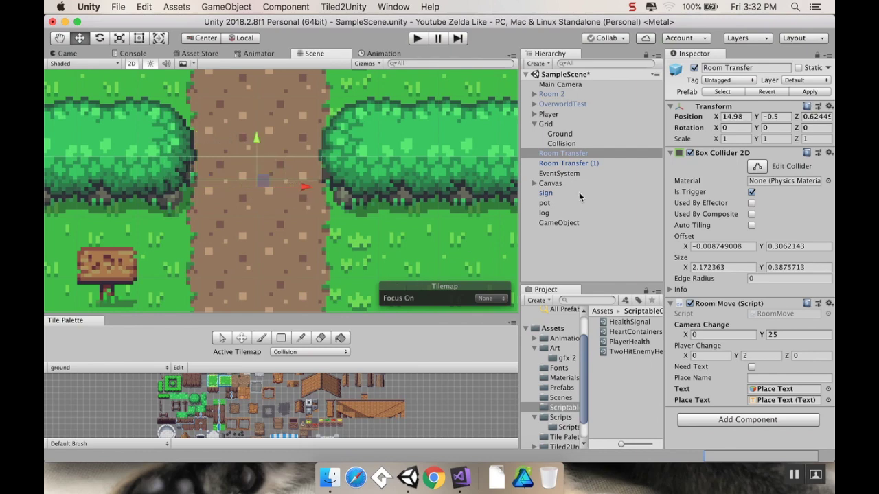
Step: Move Room Transfer (1) right to X 15.04, nudge it slightly down, and bring up the project's prefabs
left_click(574, 163)
left_click_drag(225, 152, 305, 150)
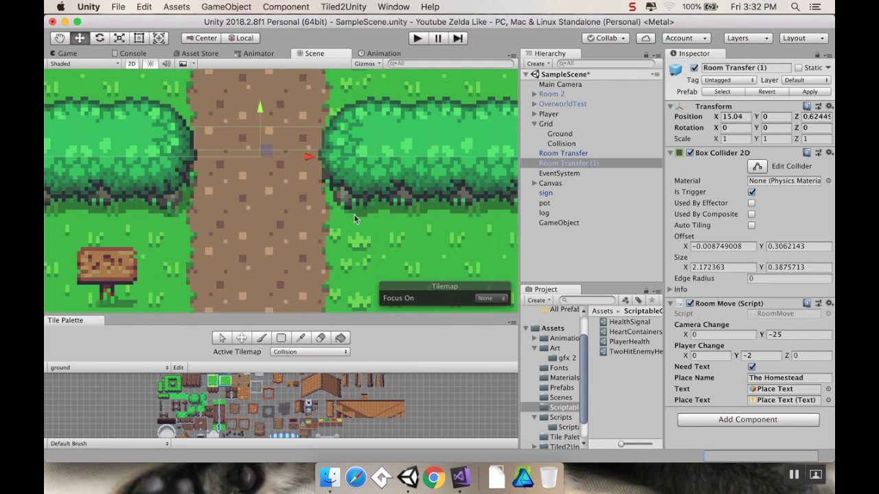
left_click(572, 154)
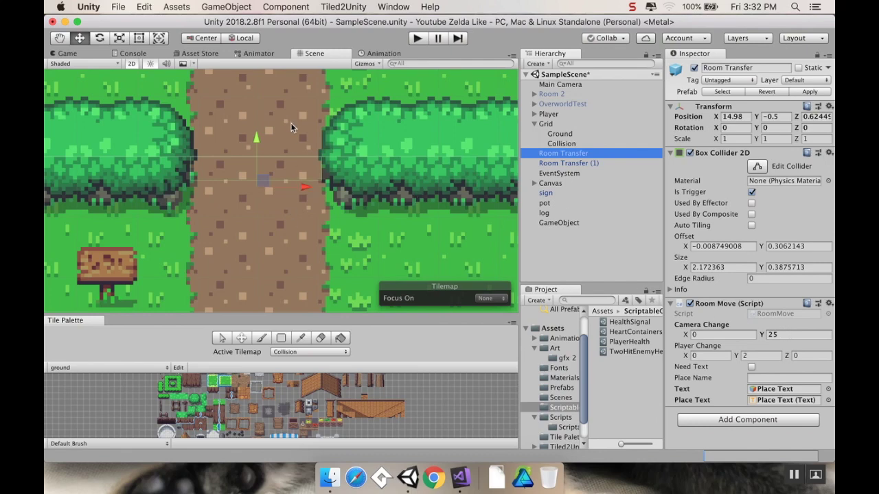
left_click(588, 164)
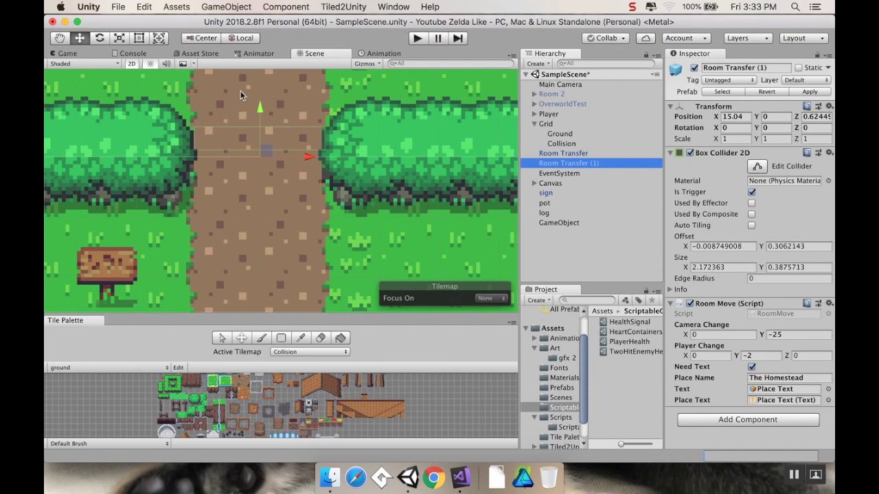
left_click_drag(259, 105, 260, 109)
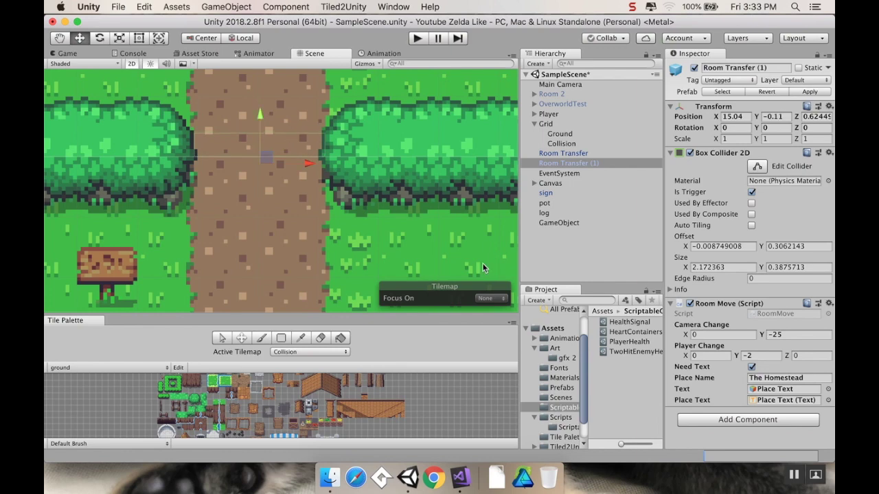
middle_click_drag(344, 228, 330, 104)
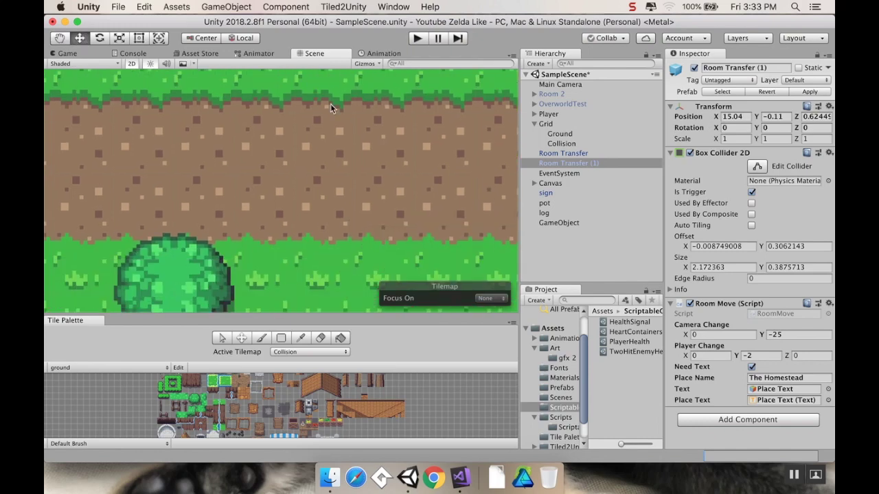
left_click(560, 388)
Step: Place a new Room Transfer (2) prefab and resize its collider to span the path down to the bush
left_click_drag(625, 342, 239, 170)
middle_click_drag(357, 159, 378, 232)
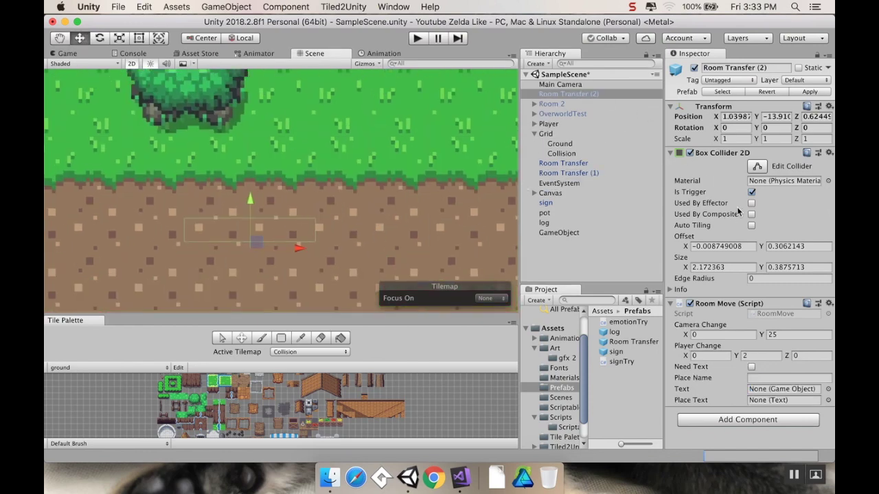
left_click(757, 167)
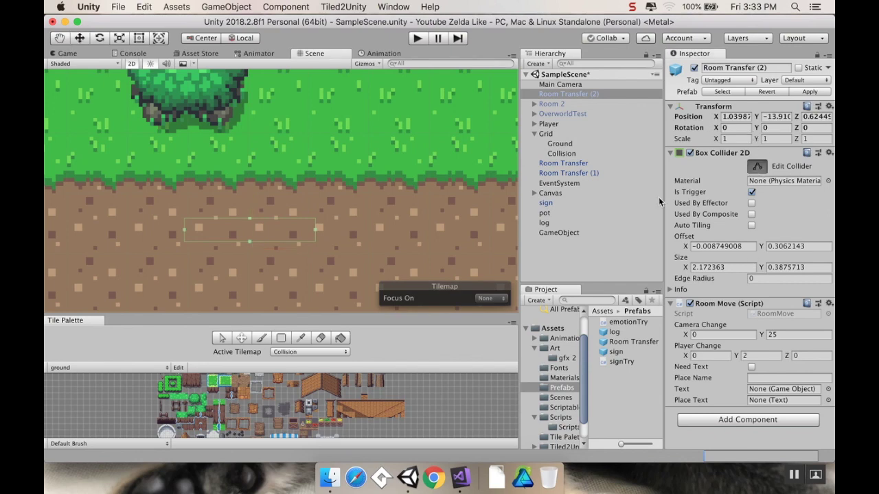
left_click_drag(251, 218, 239, 133)
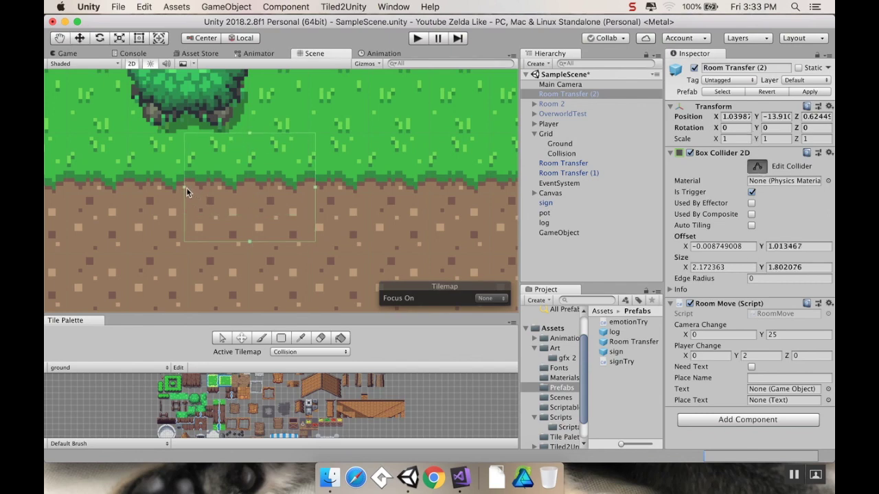
left_click_drag(186, 187, 187, 187)
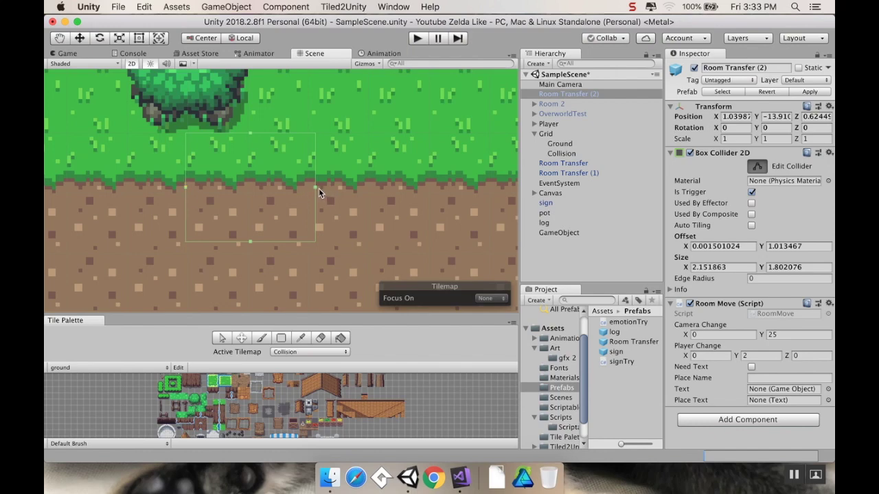
left_click_drag(317, 187, 220, 194)
middle_click_drag(232, 244, 223, 171)
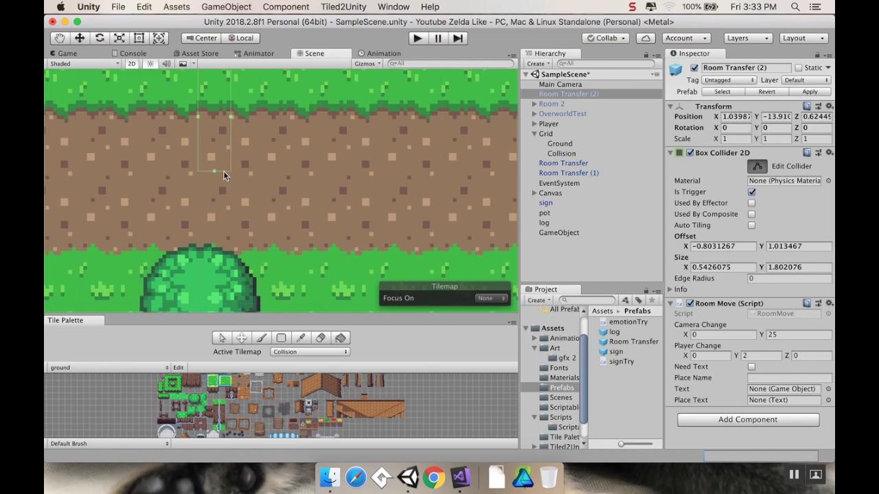
left_click_drag(215, 171, 217, 248)
middle_click_drag(266, 153, 275, 245)
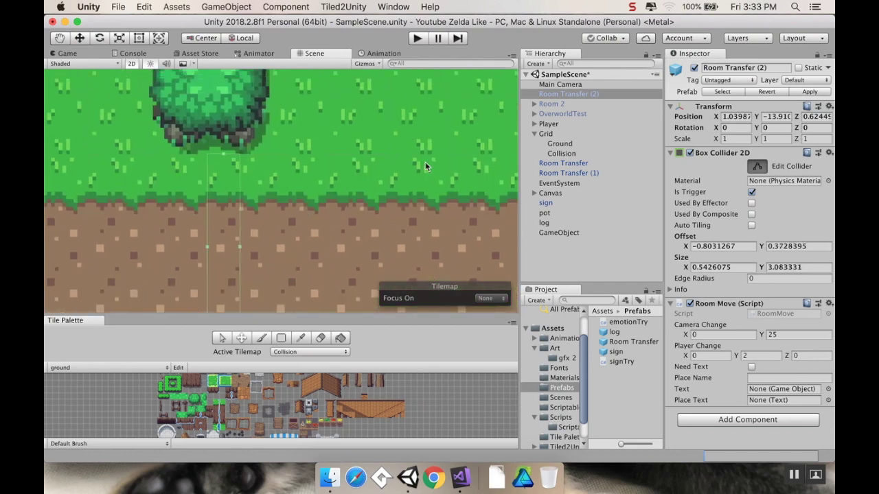
Step: Set Room Transfer (2)'s camera change to X -25, Y 0
left_click(800, 335)
type("0")
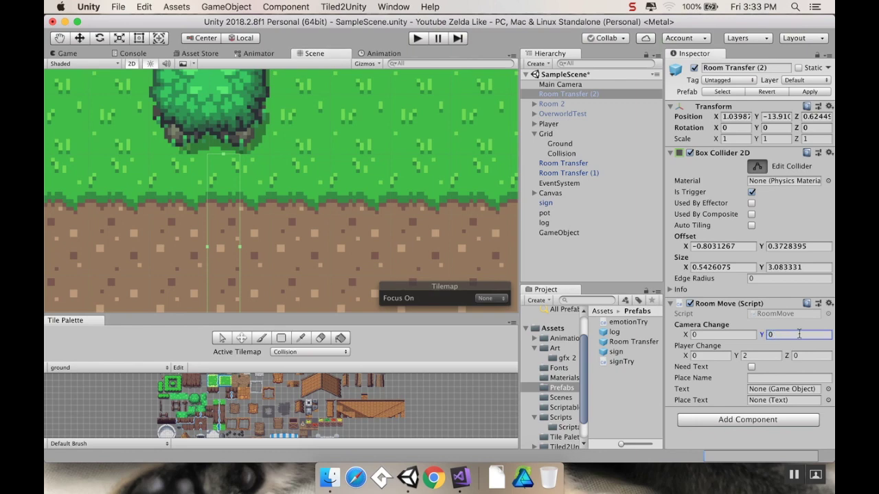
left_click(733, 345)
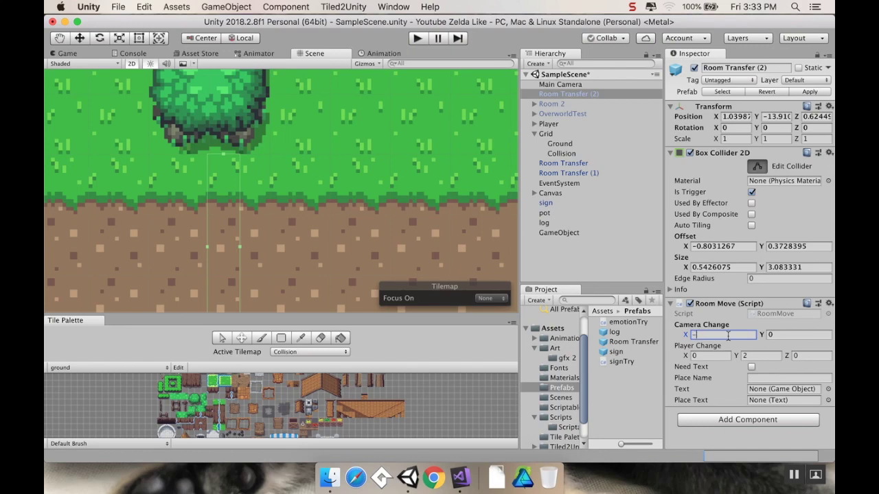
type("25")
Step: Duplicate Room Transfer (2) as Room Transfer (3), shift it left, and set its camera change X to 25
left_click(597, 93)
key("super+d")
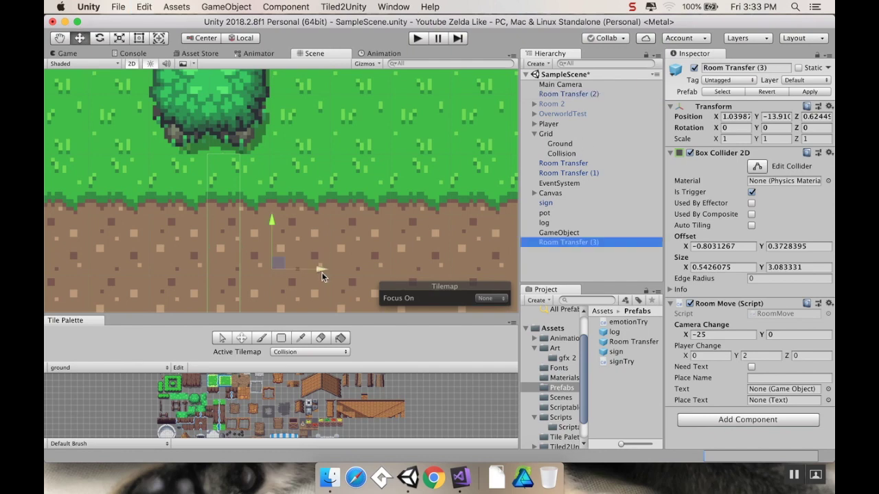
left_click_drag(323, 272, 293, 272)
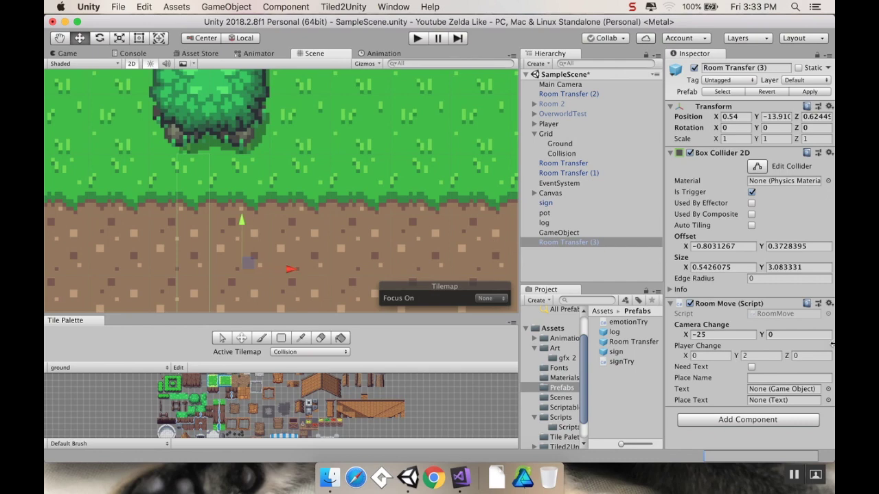
left_click(734, 334)
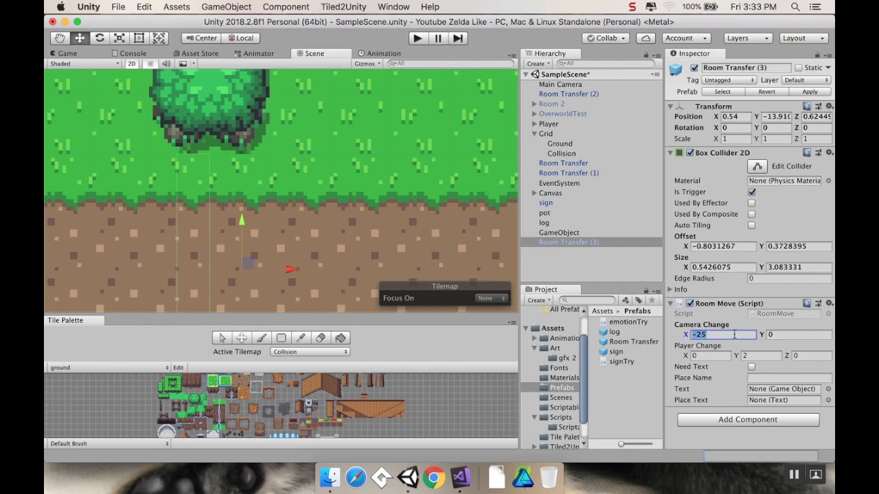
type("2")
Step: Create an empty game object named 'Room Transfers' in the Hierarchy
left_click(552, 260)
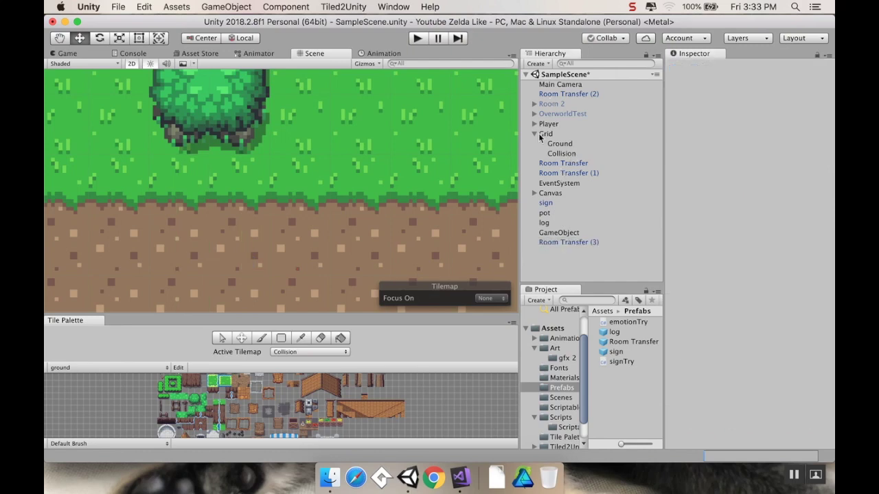
left_click(535, 135)
left_click(538, 63)
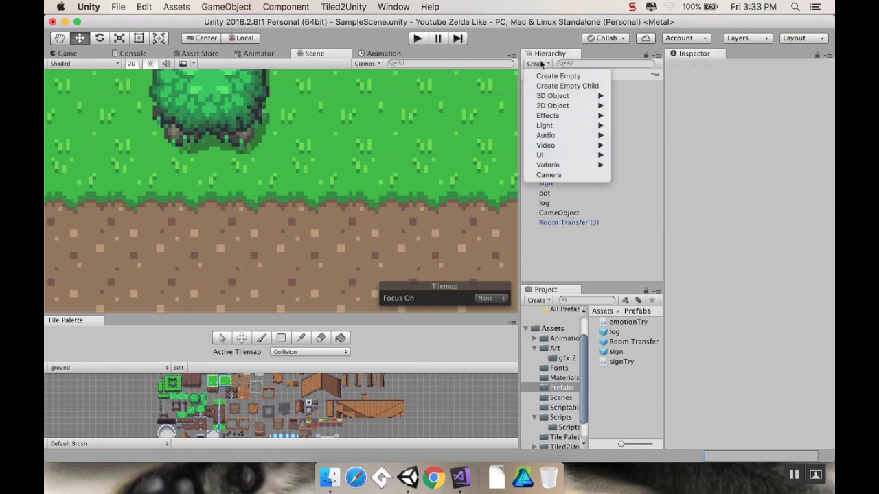
left_click(556, 77)
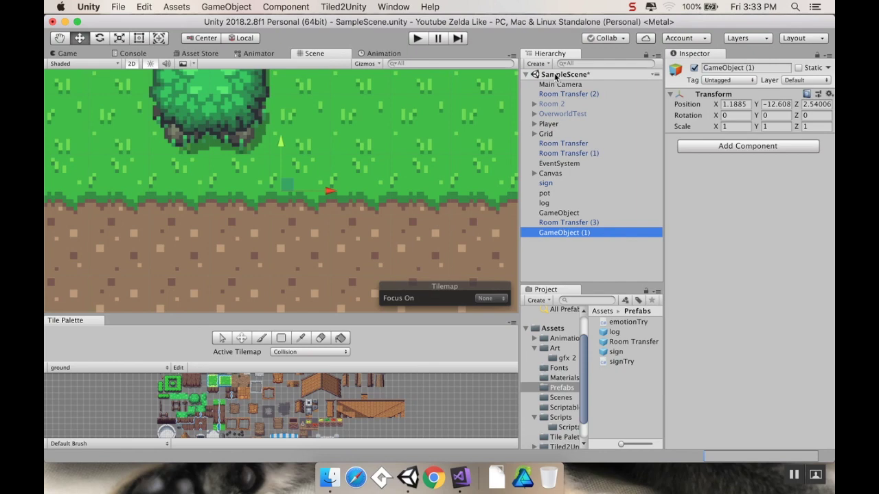
type("Room ")
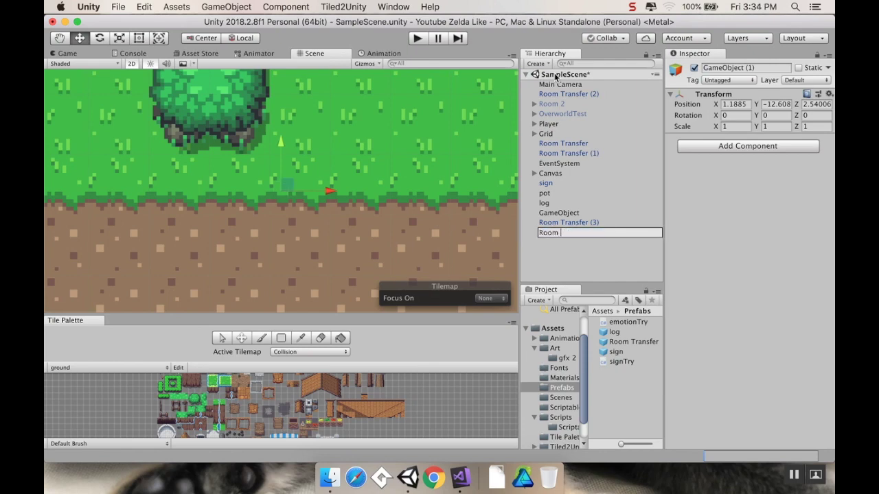
type("Transfers")
key("Return")
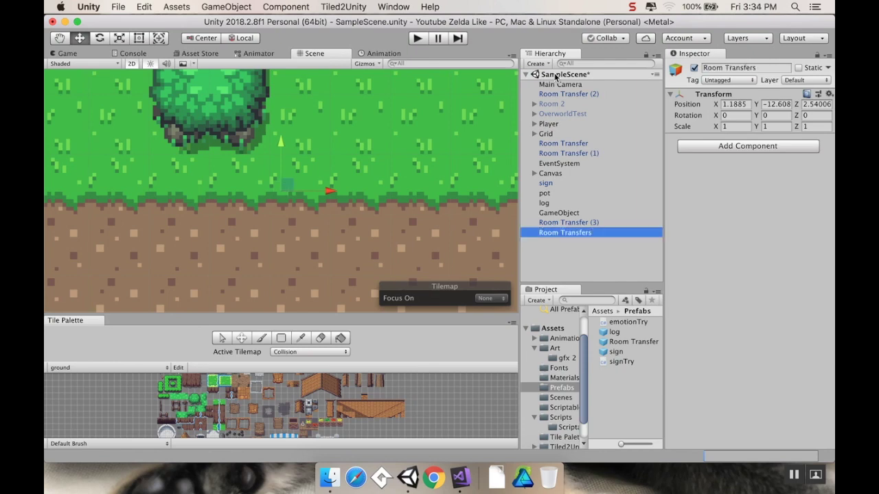
Step: Parent all four Room Transfer triggers under the Room Transfers object
left_click(580, 223)
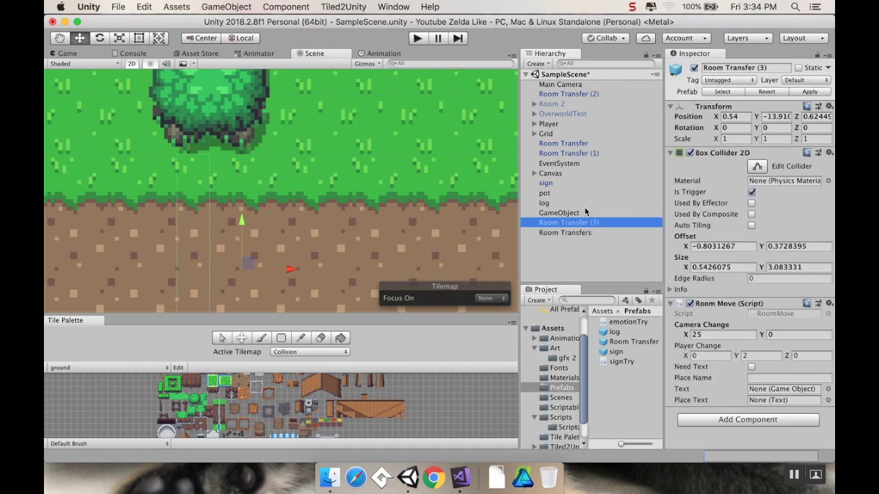
left_click(581, 154, "super")
left_click(582, 143, "super")
left_click(580, 94, "super")
left_click_drag(578, 99, 573, 235)
left_click(540, 195)
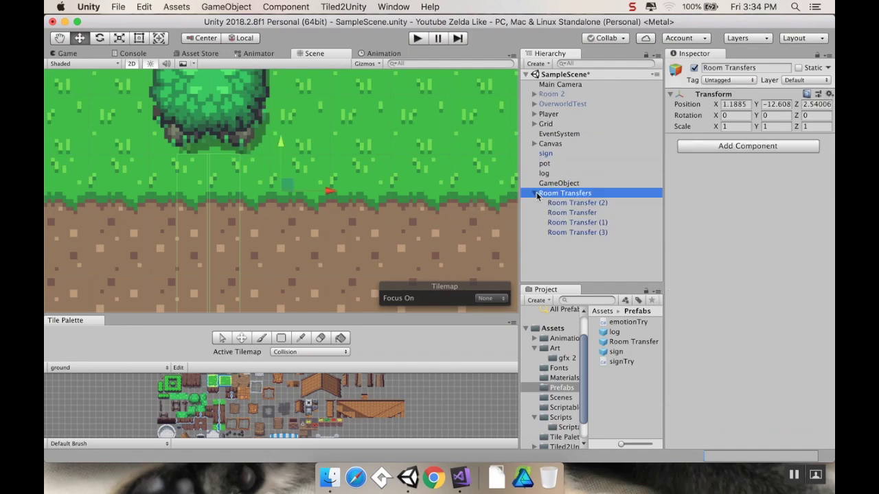
Step: Check the triggers' camera change values and expand Canvas to reveal the Place Text object
left_click(231, 223)
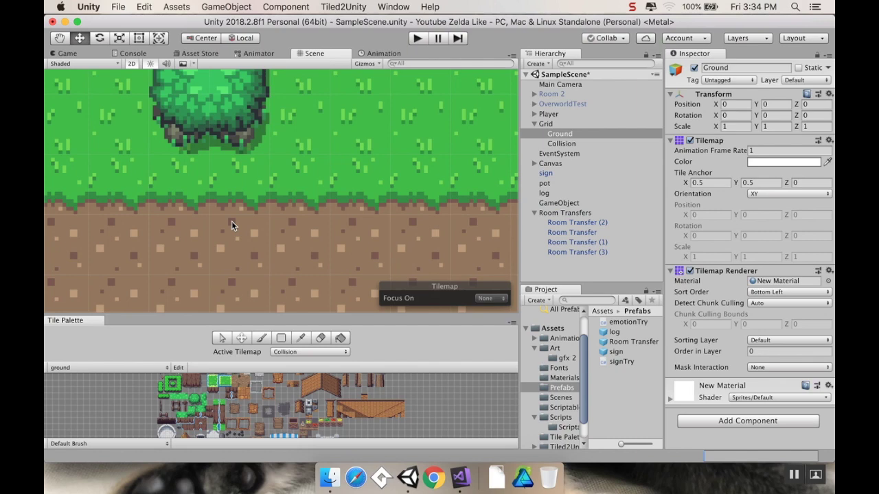
left_click(575, 252)
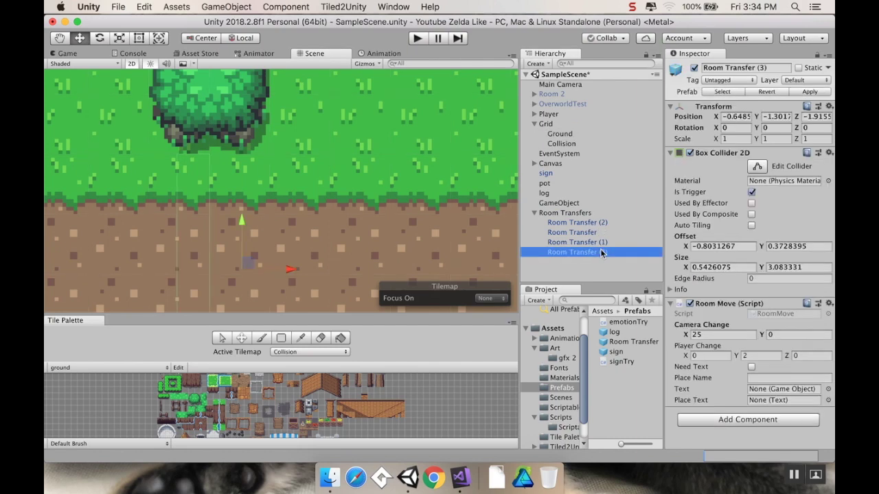
left_click(597, 223)
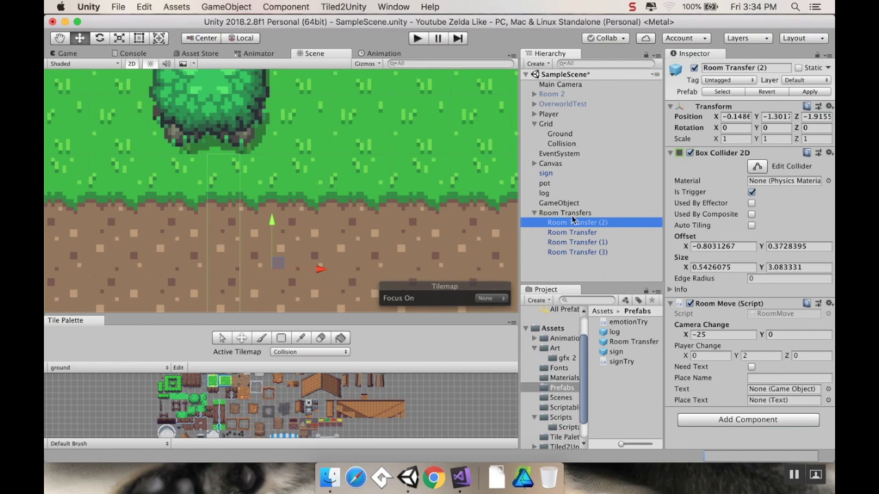
left_click(538, 166)
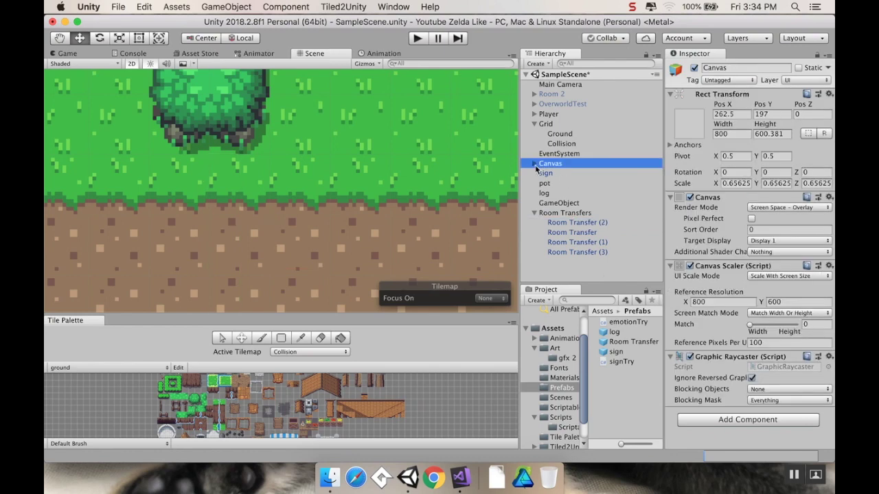
left_click(535, 165)
scroll(580, 247, "down", 3)
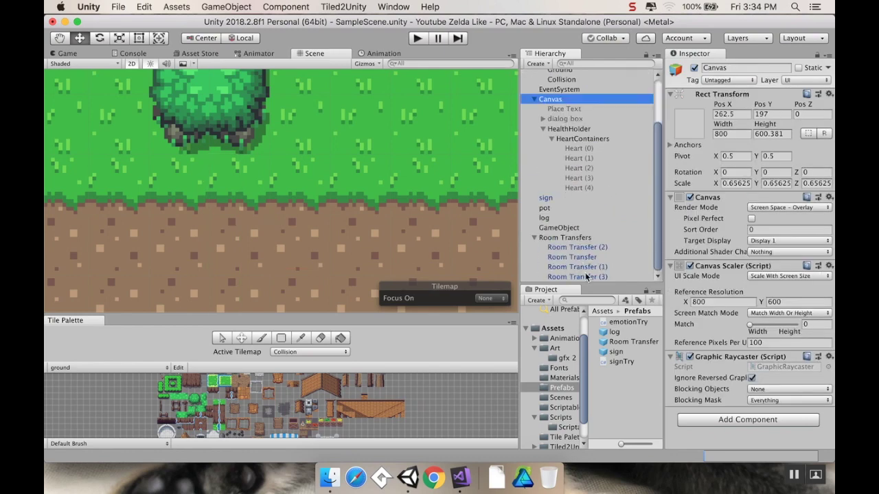
left_click(583, 248)
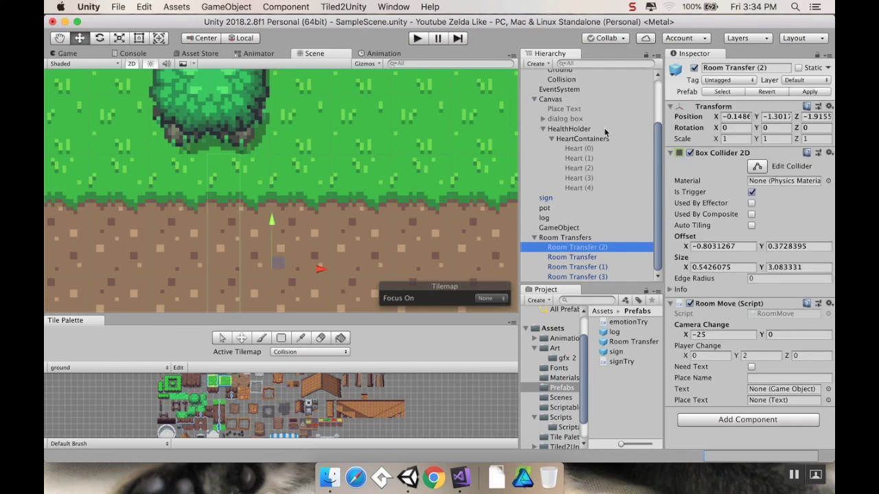
left_click(589, 277)
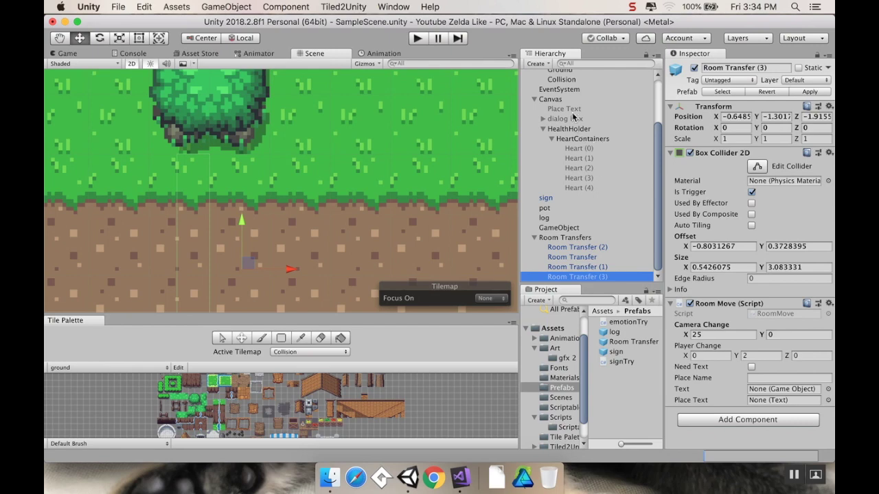
Step: Link Place Text into Room Transfer (3)'s Place Text and Text slots and enter the place name 'The Homestead'
left_click_drag(564, 112, 797, 404)
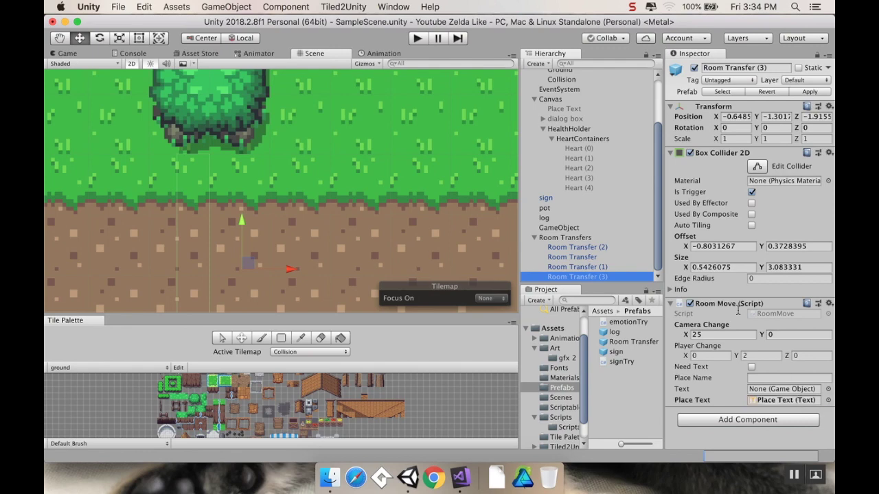
left_click_drag(747, 330, 788, 389)
left_click(790, 377)
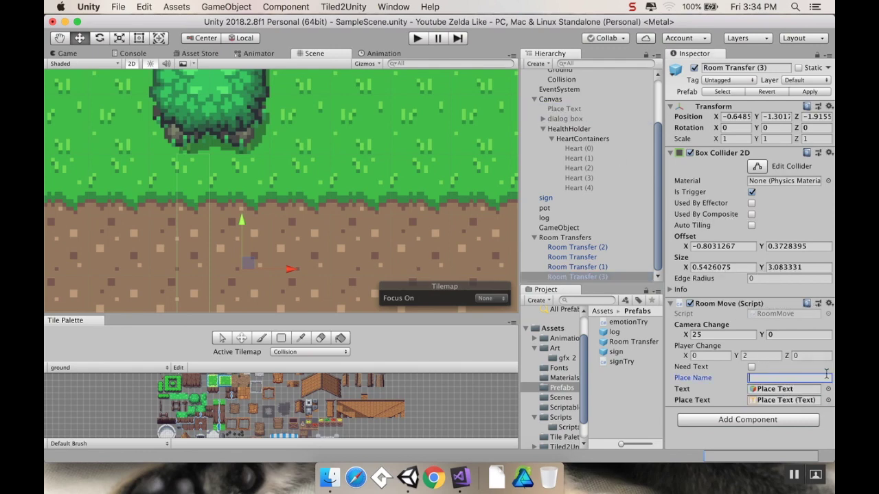
type("the")
key("BackSpace")
key("BackSpace")
key("BackSpace")
key("BackSpace")
type("The Homestea")
left_click(599, 257)
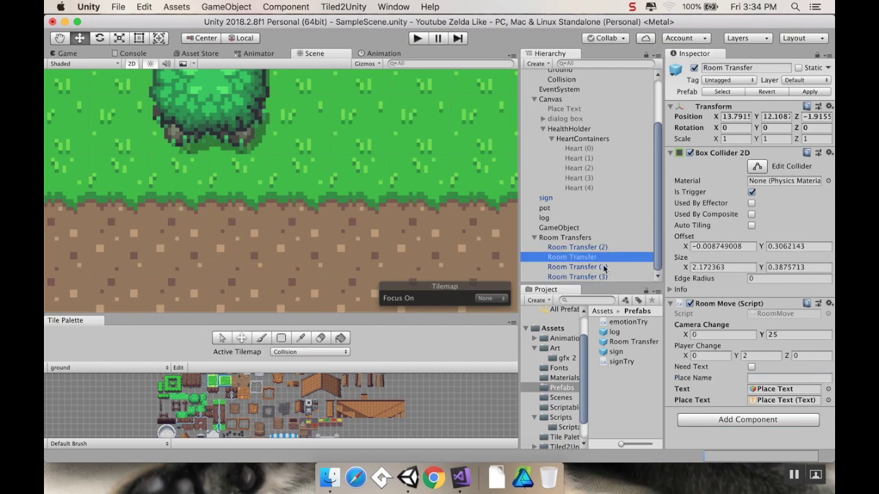
left_click(604, 267)
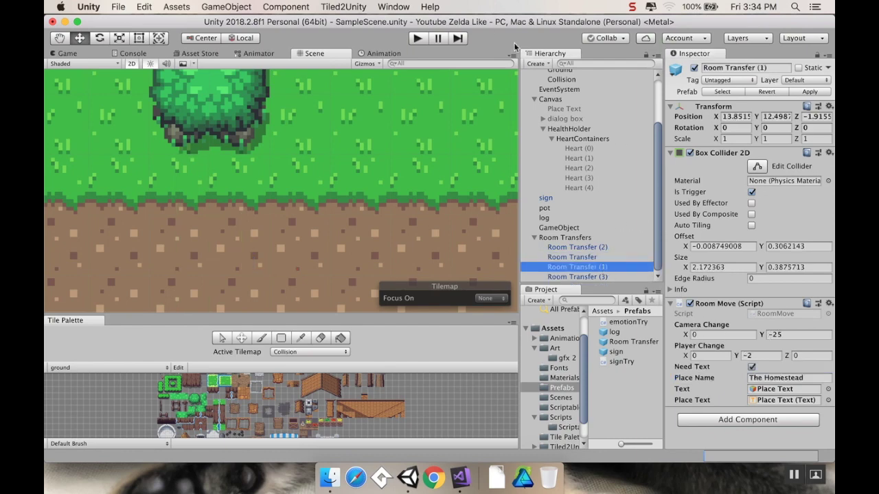
Step: Play-test by walking the player left through the transfer trigger, then select the Player in the Scene view
left_click(417, 39)
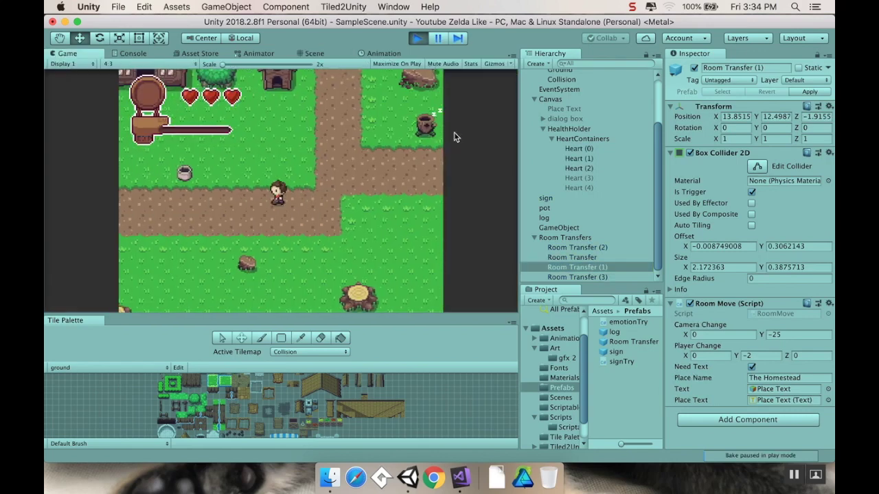
key("Left")
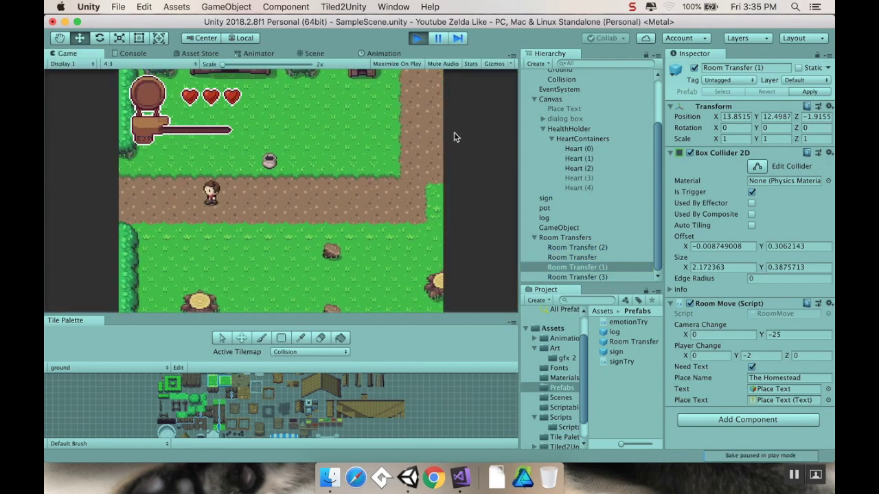
key("Left")
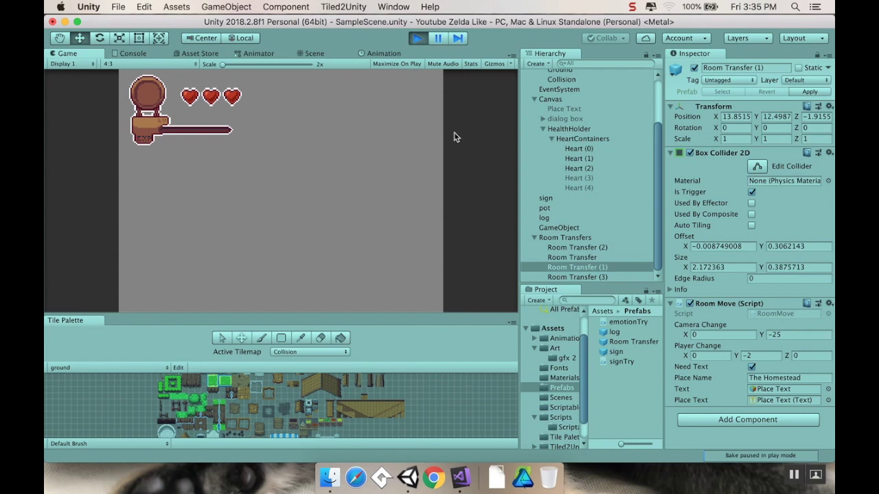
left_click(313, 54)
scroll(227, 179, "down", 10)
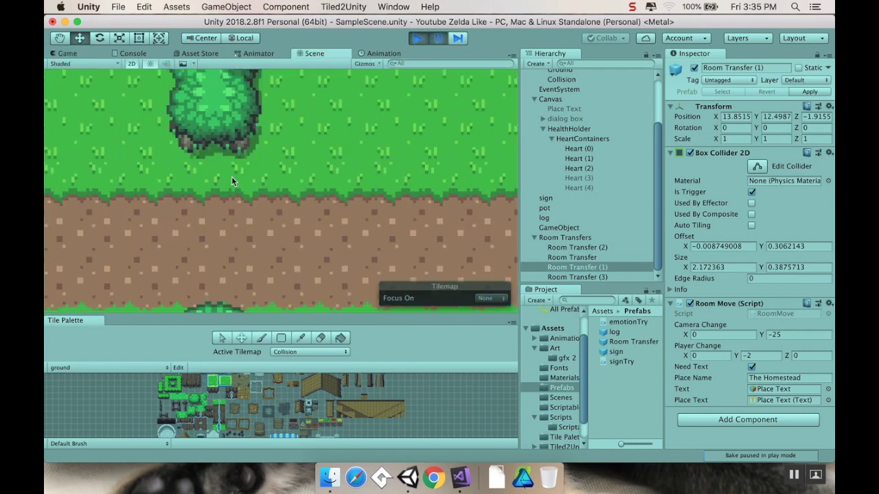
scroll(239, 164, "up", 6)
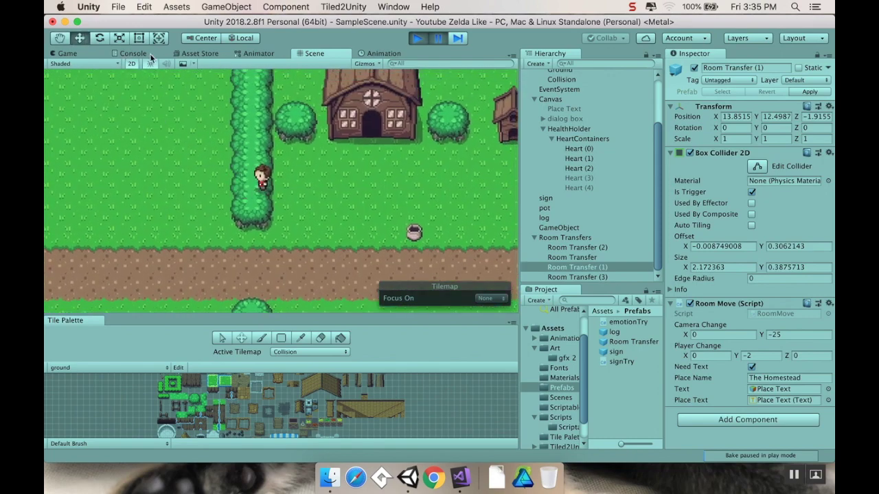
left_click(262, 181)
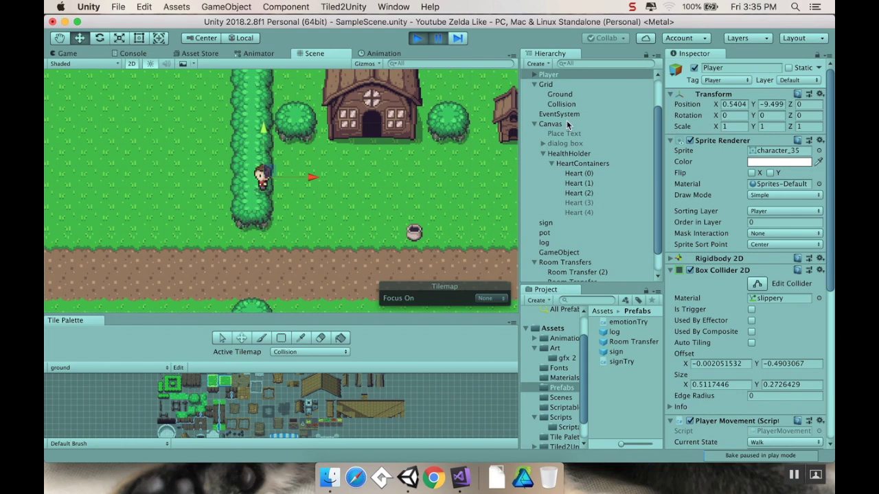
left_click(535, 125)
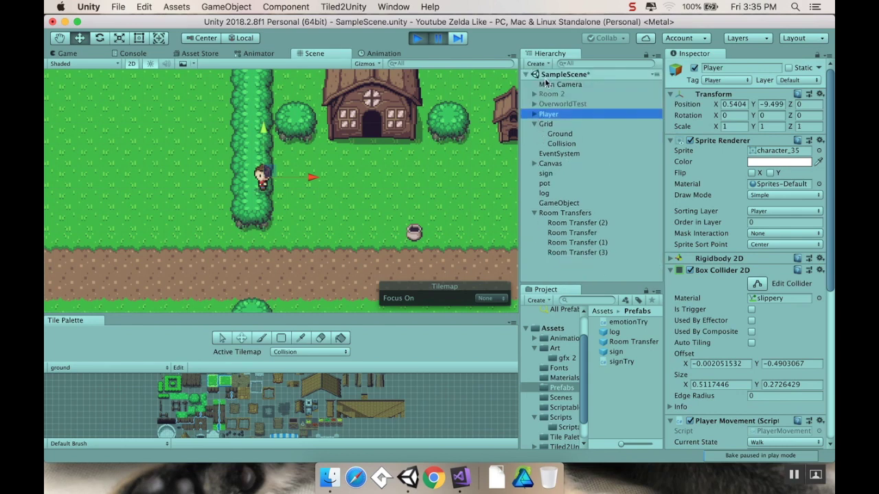
Step: Inspect the Main Camera during play, then stop the game and select the Ground tilemap
left_click(547, 85)
scroll(339, 164, "down", 10)
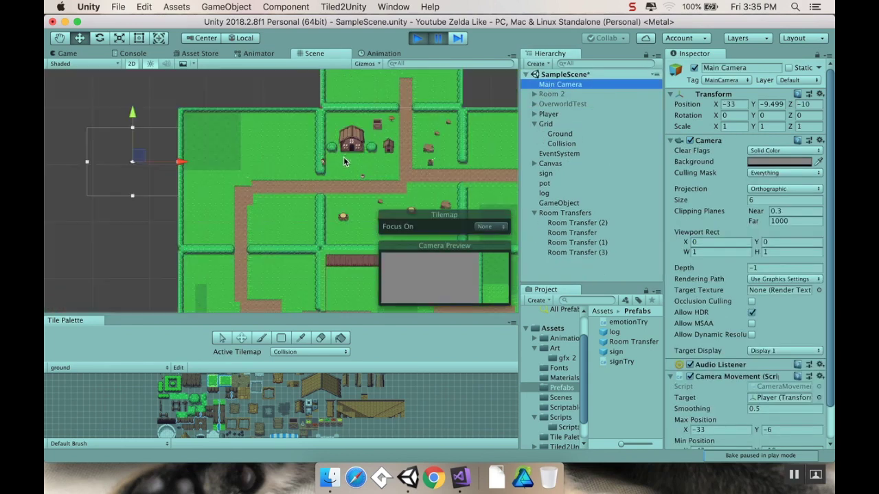
scroll(338, 163, "up", 10)
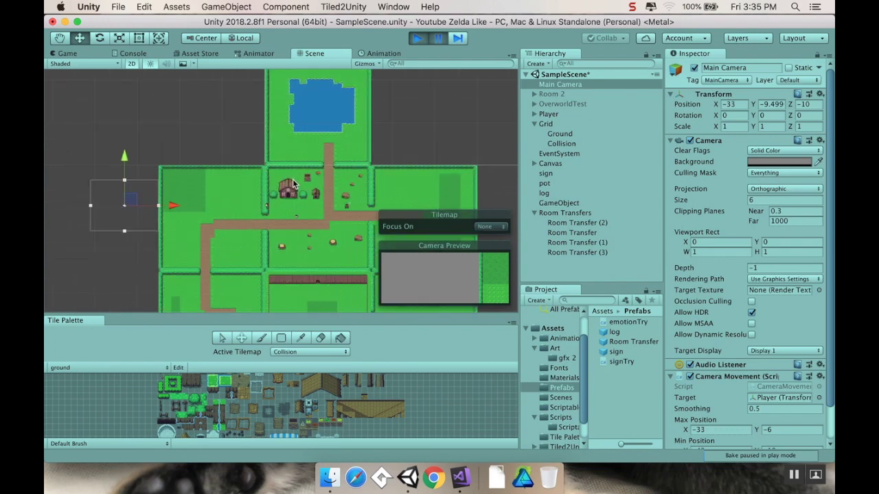
scroll(313, 173, "up", 4)
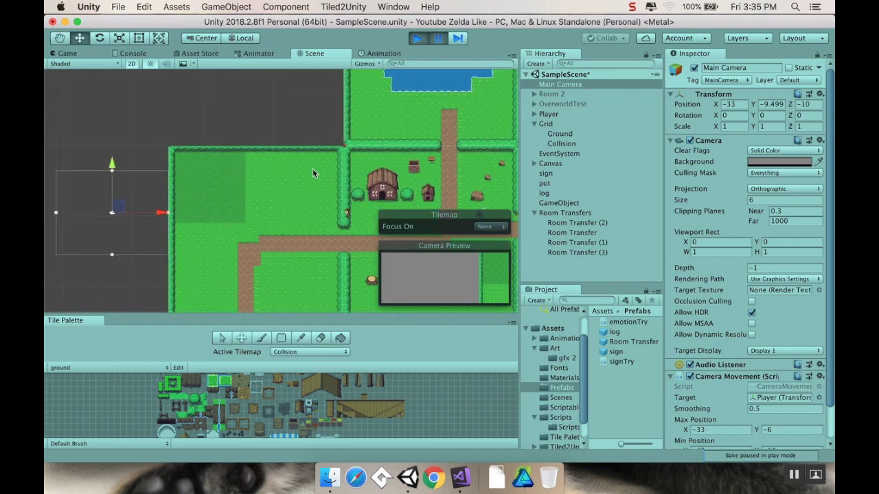
left_click_drag(312, 172, 362, 172)
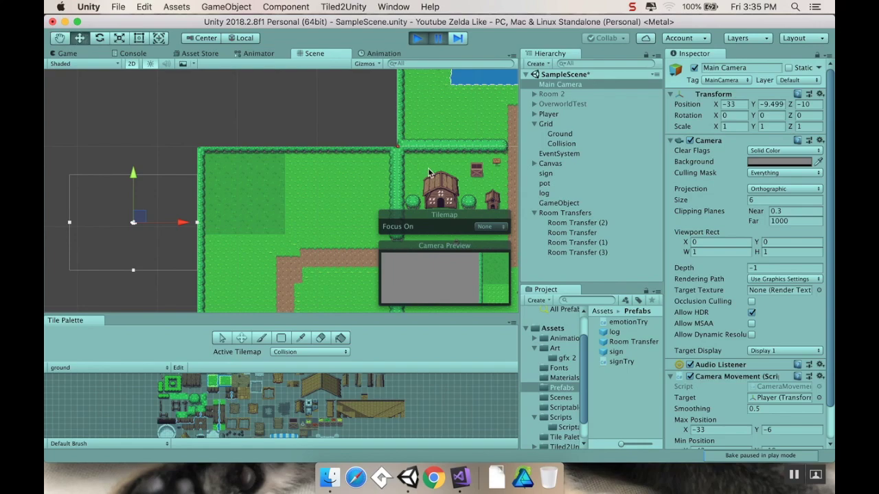
left_click(438, 38)
left_click(416, 38)
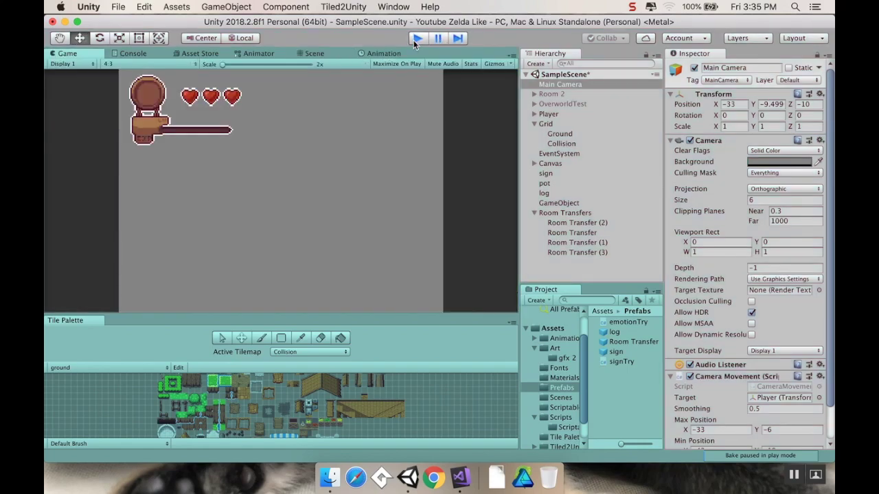
scroll(217, 152, "up", 8)
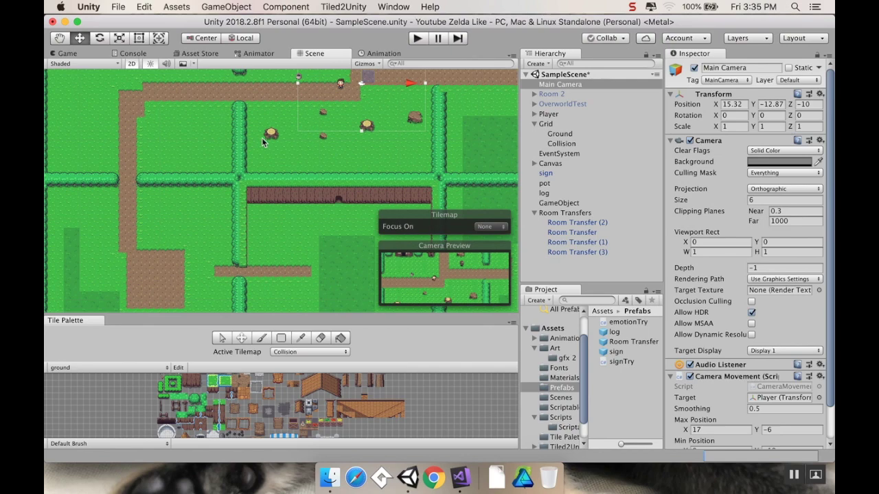
scroll(271, 163, "up", 4)
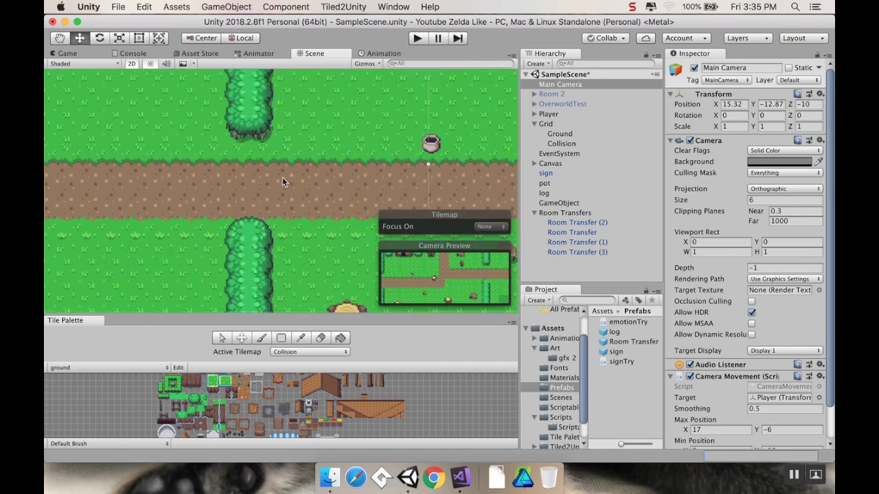
left_click(258, 176)
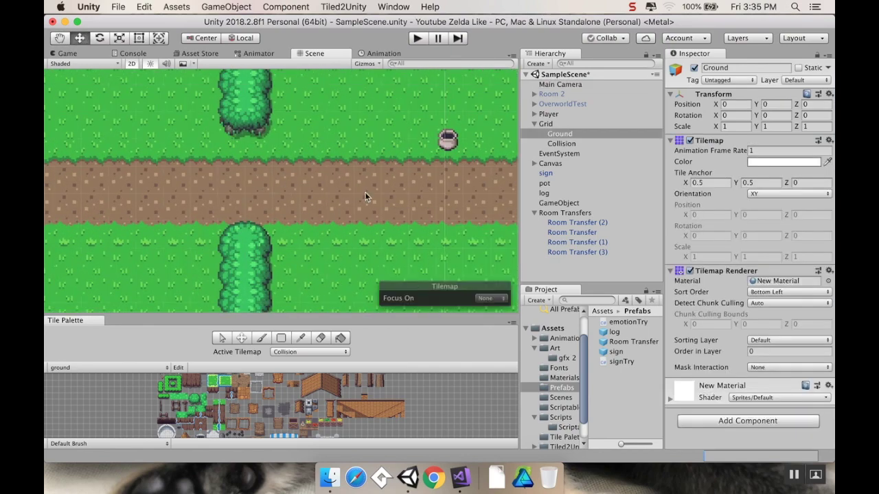
Step: Review Room Transfer (2) and the Main Camera's bounds, then ping the CameraMovement script in the Scripts folder
left_click(583, 224)
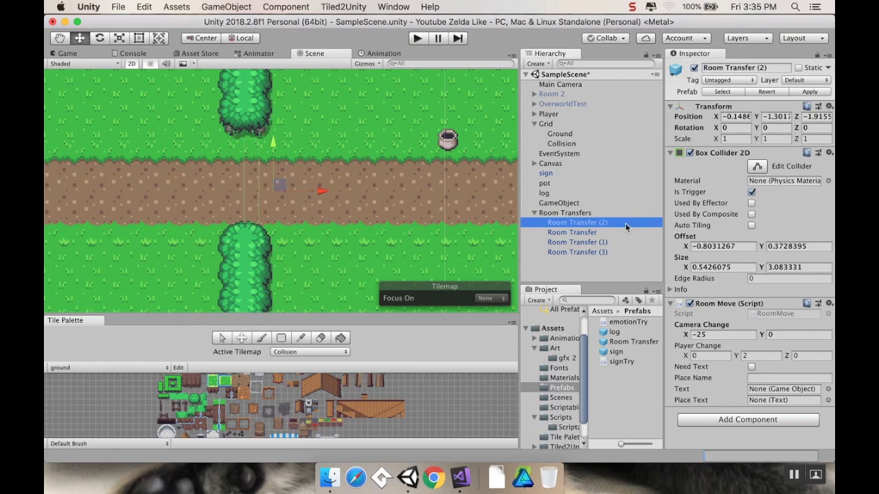
left_click(553, 85)
scroll(753, 292, "down", 2)
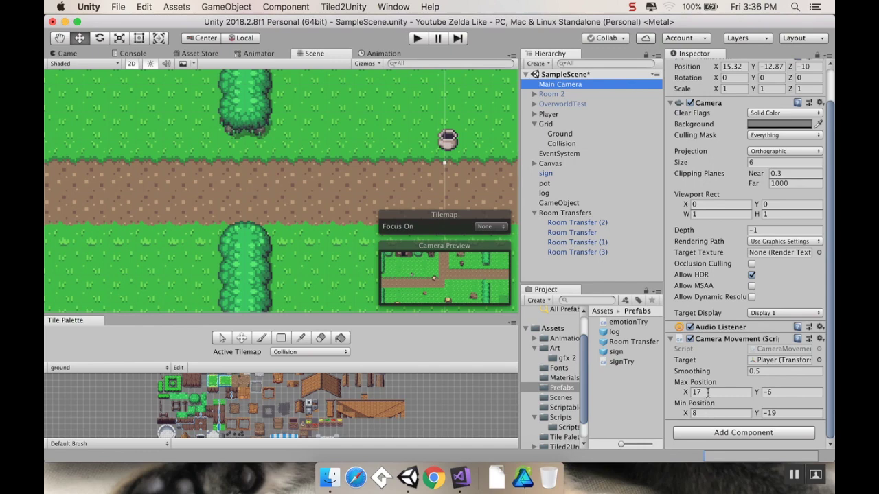
left_click(774, 350)
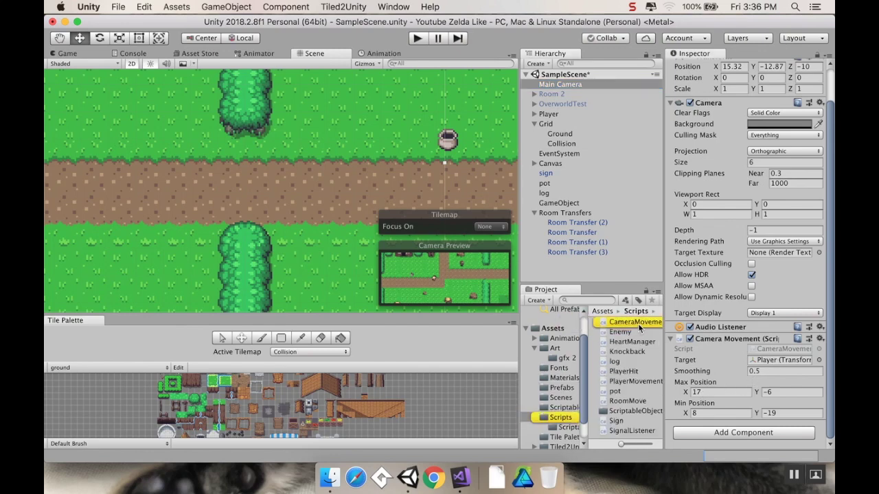
Step: Read through the CameraMovement script in Visual Studio, then return to Unity
double_click(635, 322)
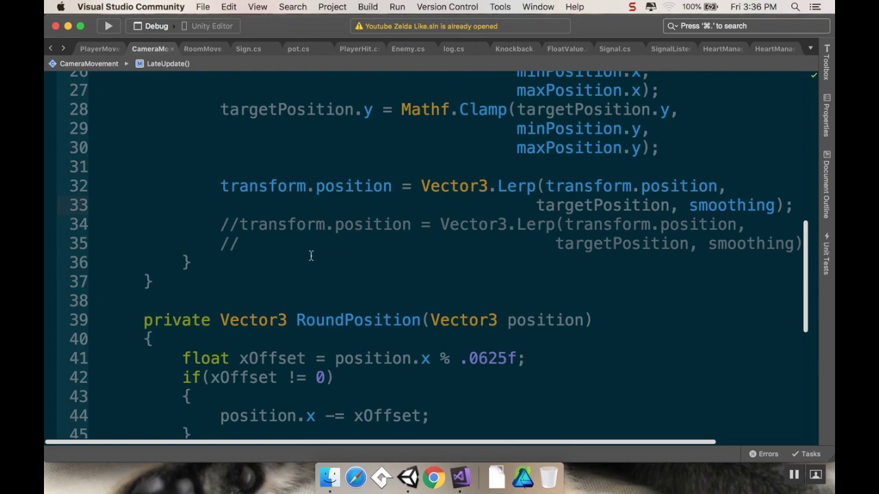
scroll(312, 256, "up", 7)
scroll(311, 255, "down", 4)
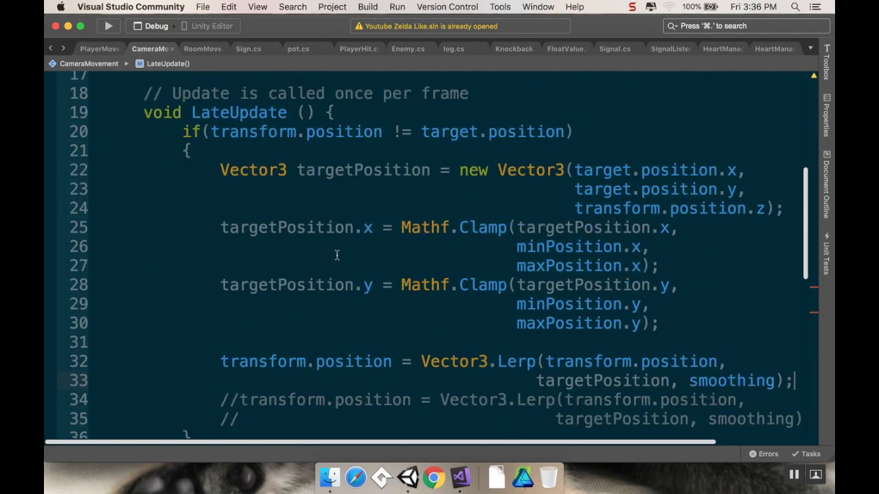
scroll(336, 255, "down", 5)
scroll(336, 254, "down", 4)
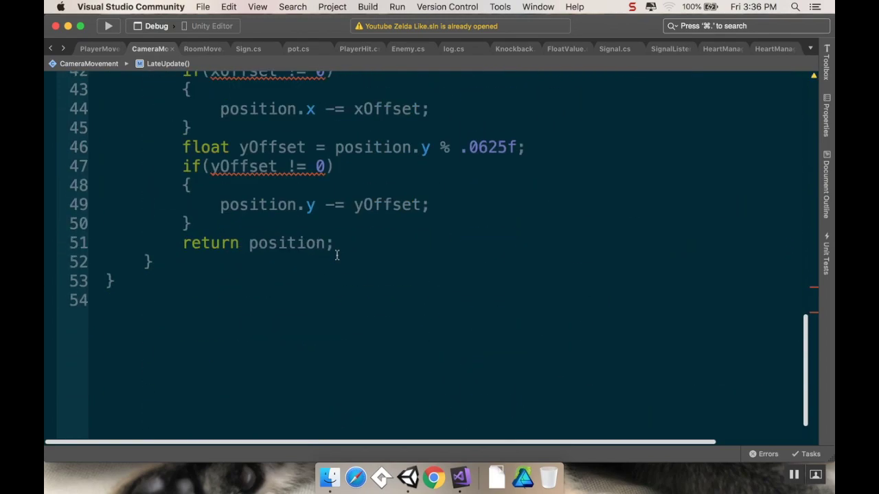
scroll(336, 255, "up", 8)
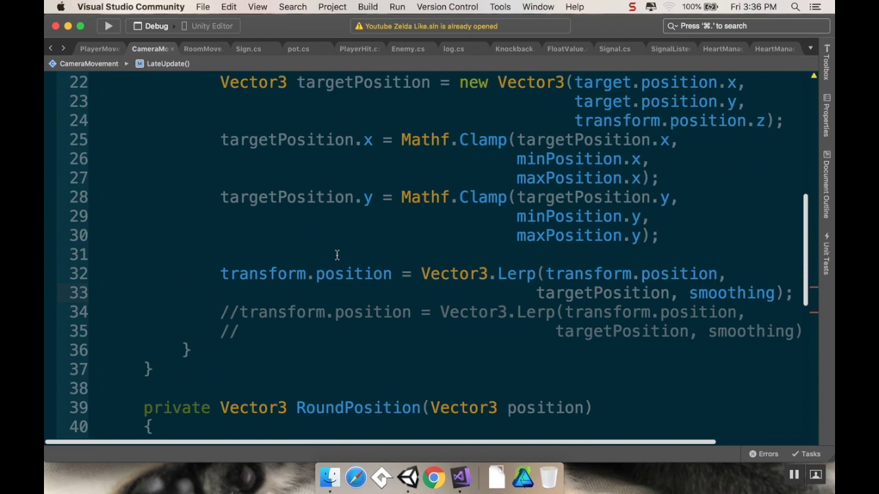
scroll(336, 254, "up", 3)
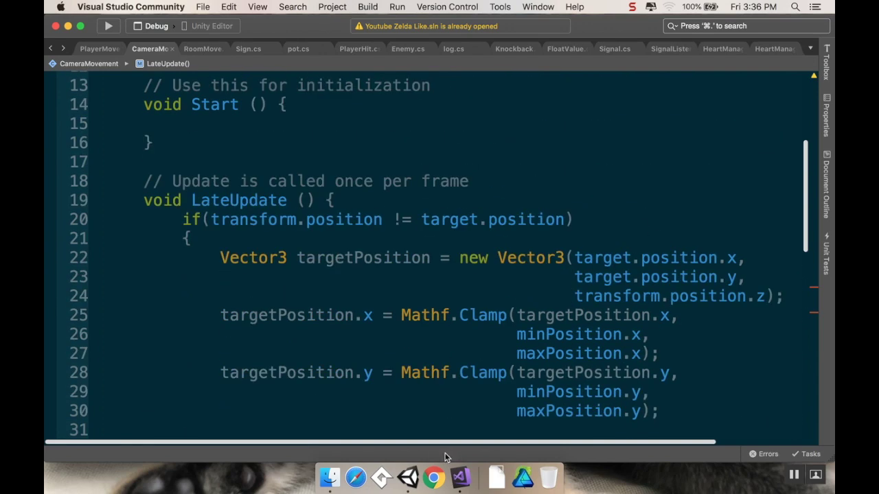
left_click(409, 473)
Step: Open Room Transfer (3)'s RoomMove script in Visual Studio, read it, and return to Unity
left_click(580, 251)
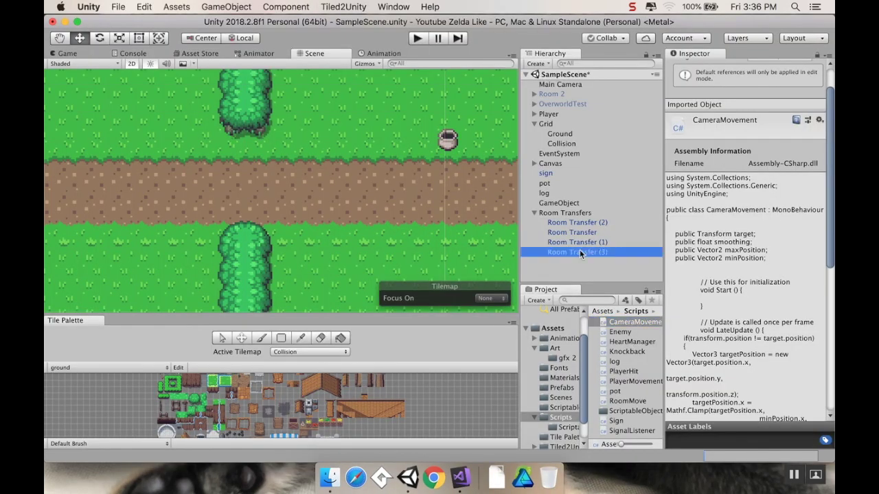
double_click(764, 314)
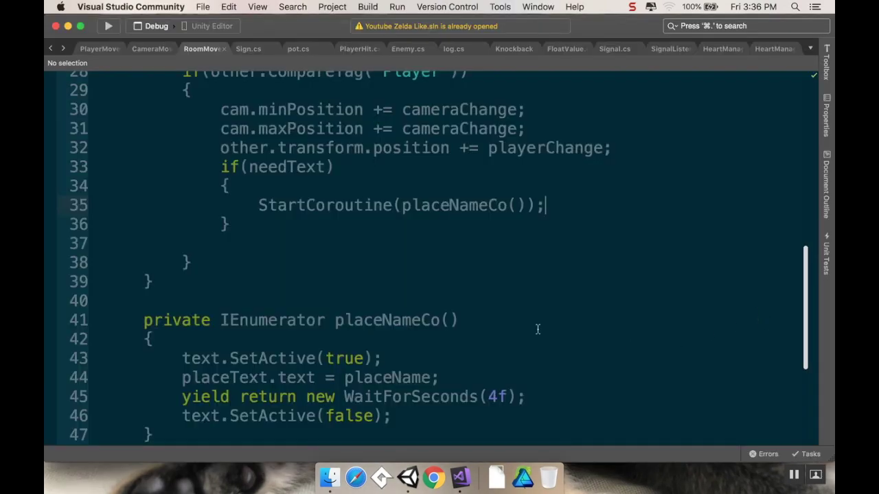
scroll(434, 284, "up", 5)
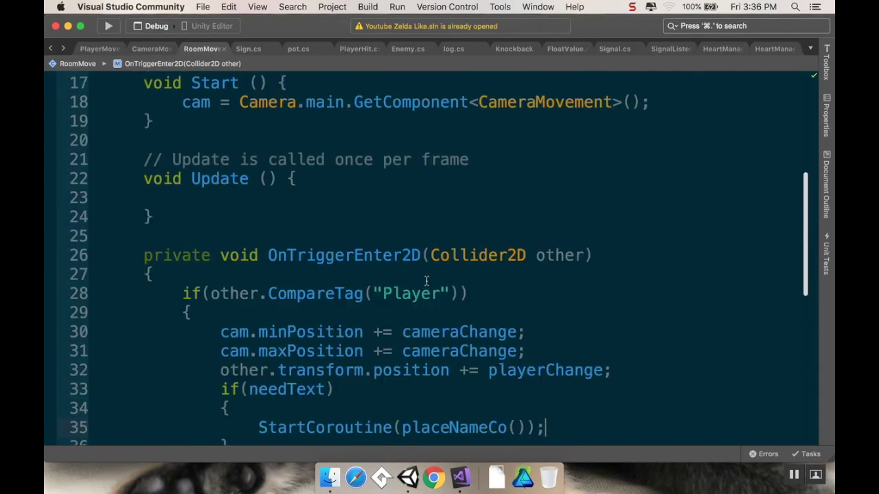
scroll(428, 282, "down", 3)
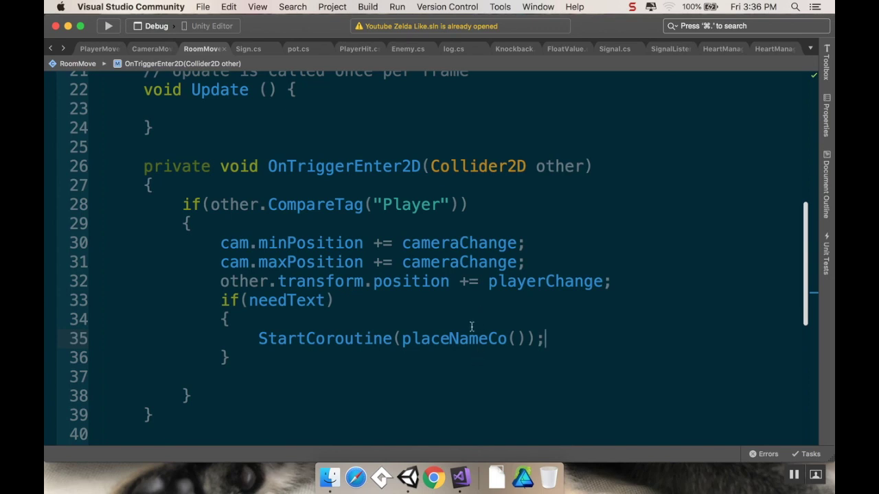
left_click(408, 477)
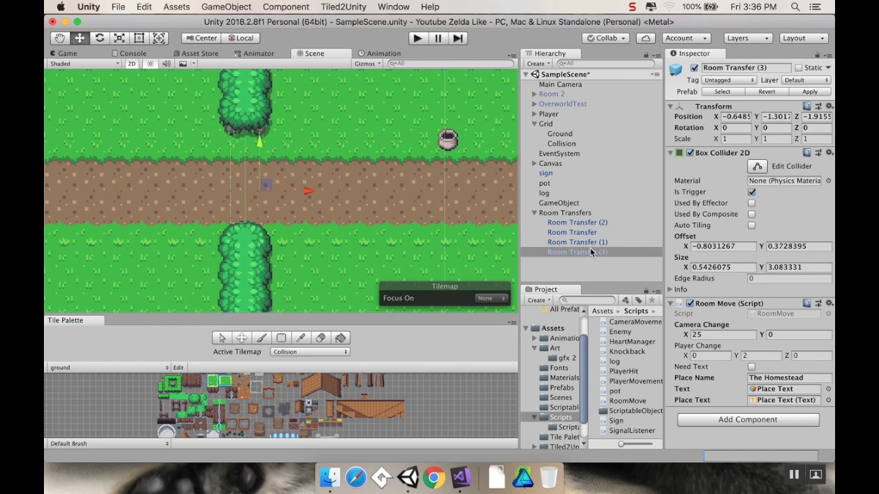
Step: Set Room Transfer (2)'s player change to X -2, Y 0
left_click(595, 224)
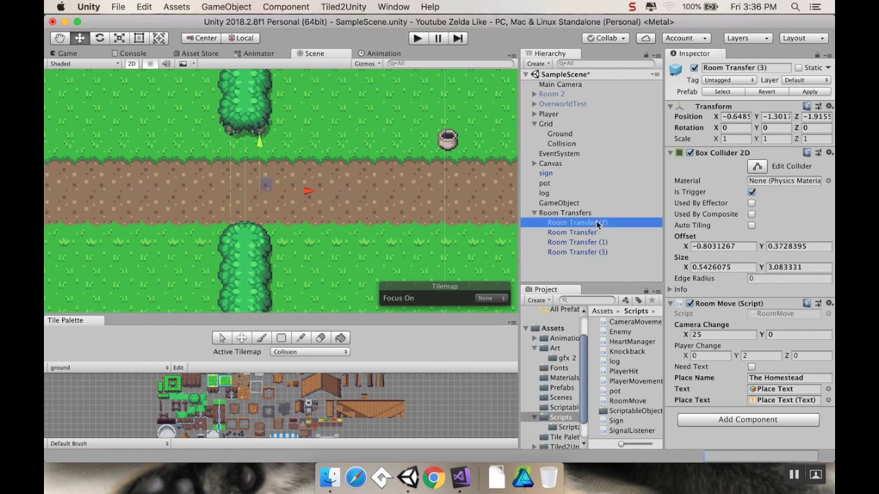
left_click(752, 358)
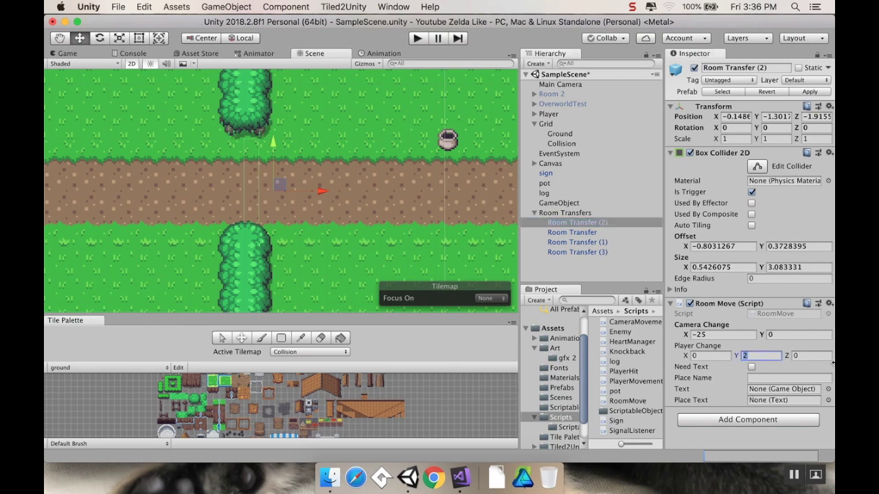
key("BackSpace")
left_click(709, 356)
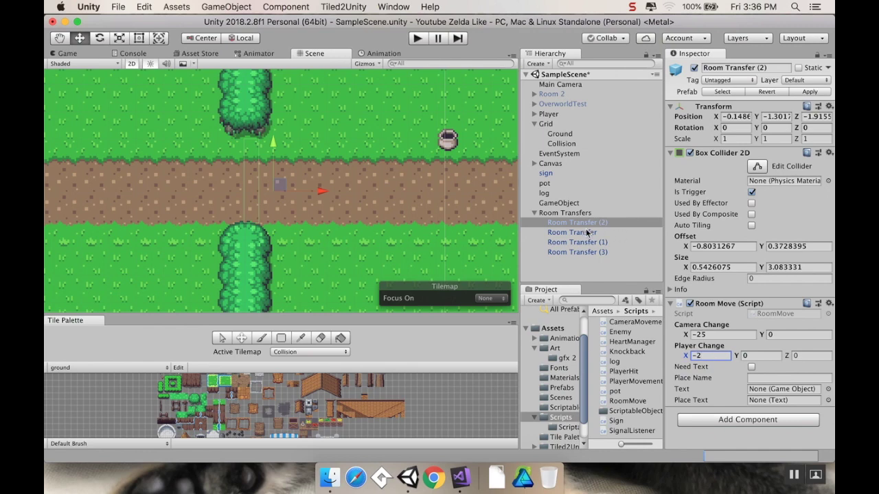
Step: Set Room Transfer (3)'s player change to X 2, Y 0, then run the game to test
left_click(592, 254)
left_click(699, 354)
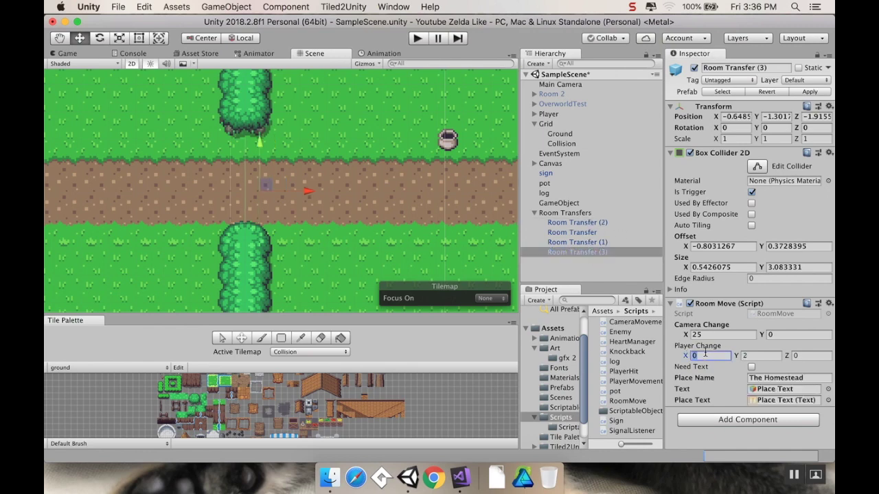
type("2")
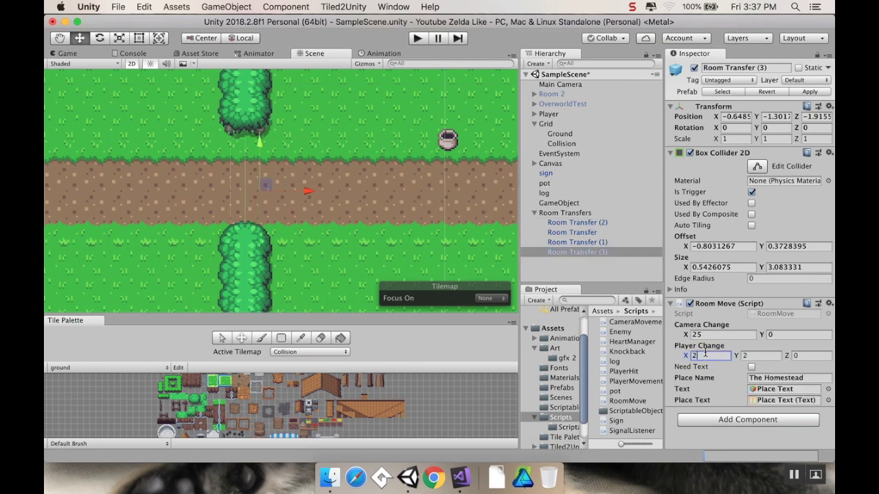
left_click(750, 355)
left_click(419, 39)
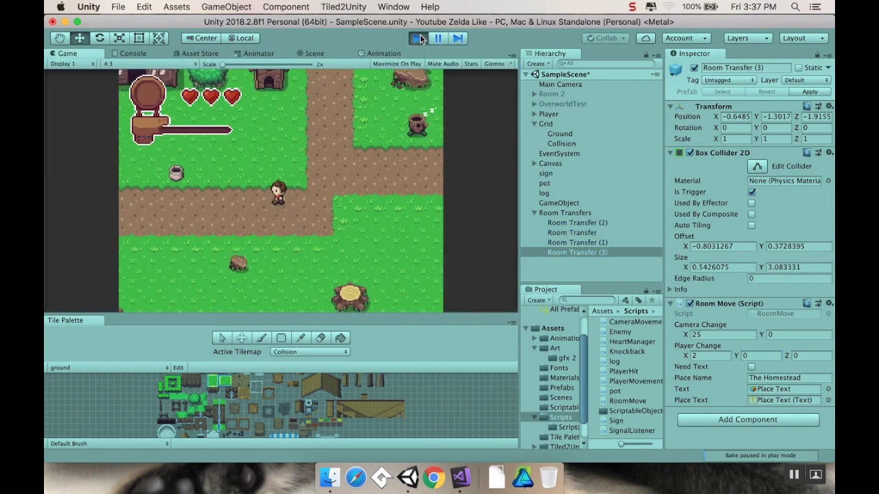
Step: Walk the player left along the dirt path into the neighbouring room, then stop play mode
key("Left")
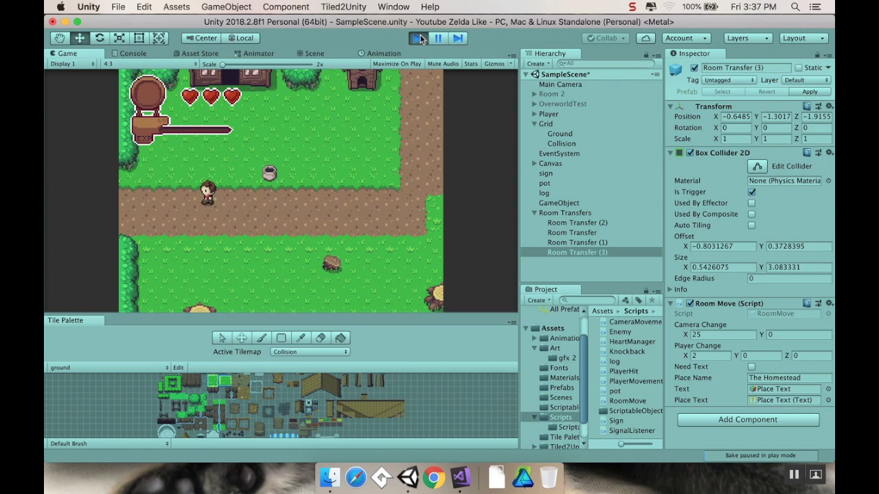
key("Left")
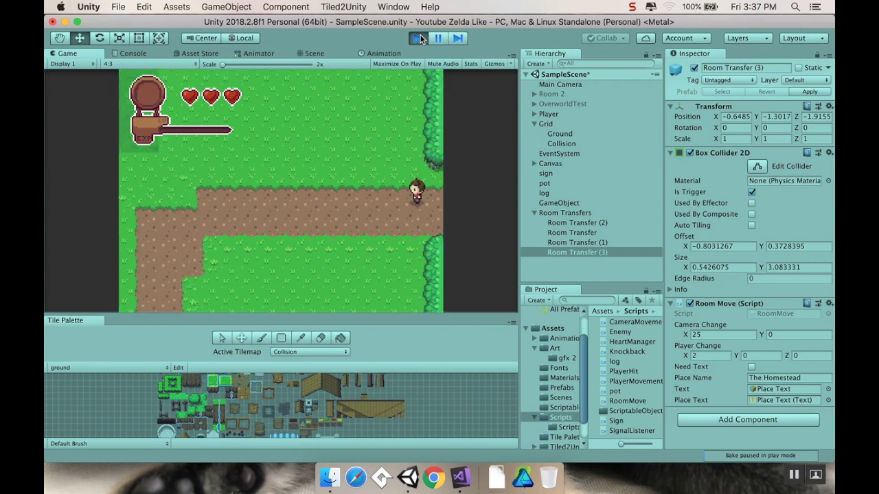
key("Right")
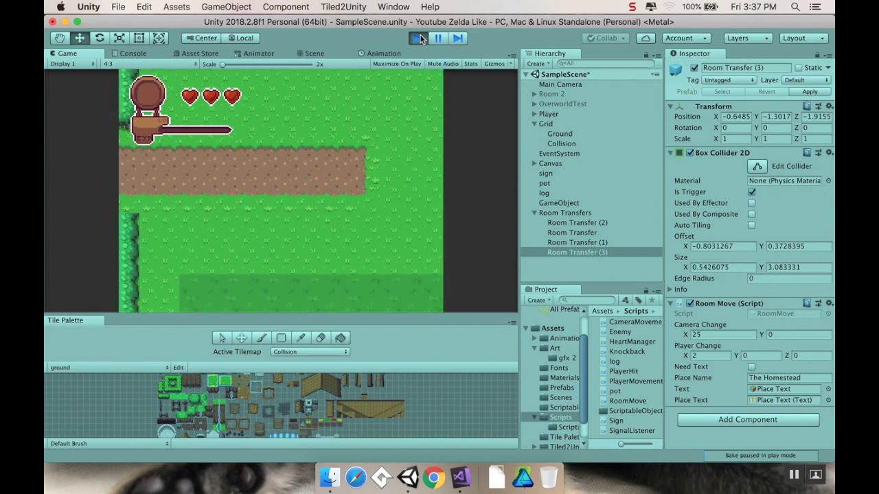
left_click(421, 39)
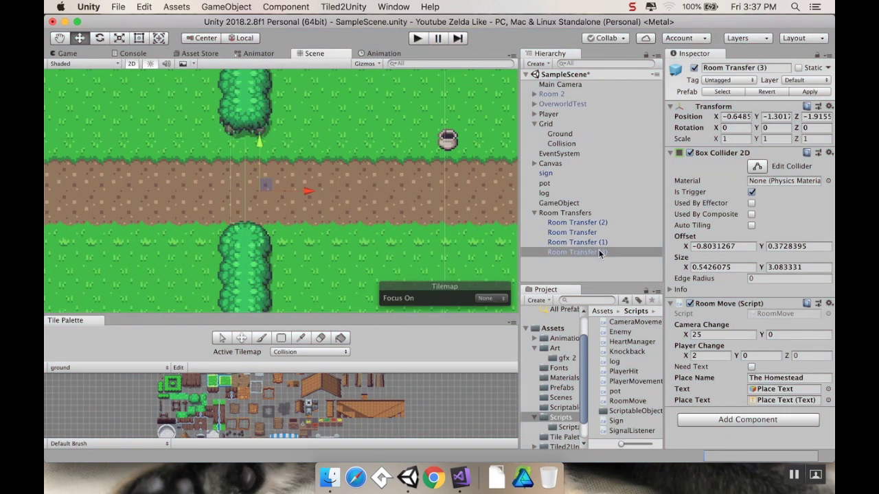
Step: Compare the settings of Room Transfer (1), (3) and (2) in the Inspector
left_click(584, 243)
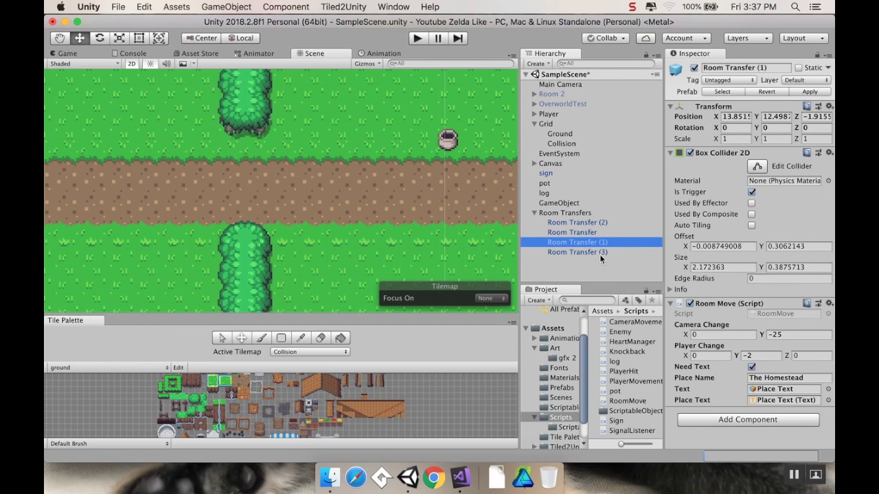
left_click(600, 252)
left_click(594, 226)
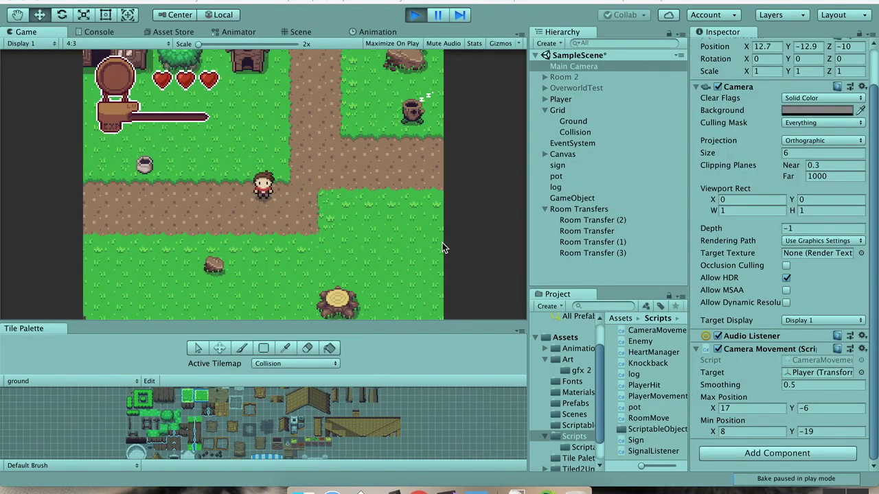
Step: Select the Player and frame it in the Scene view
left_click(562, 100)
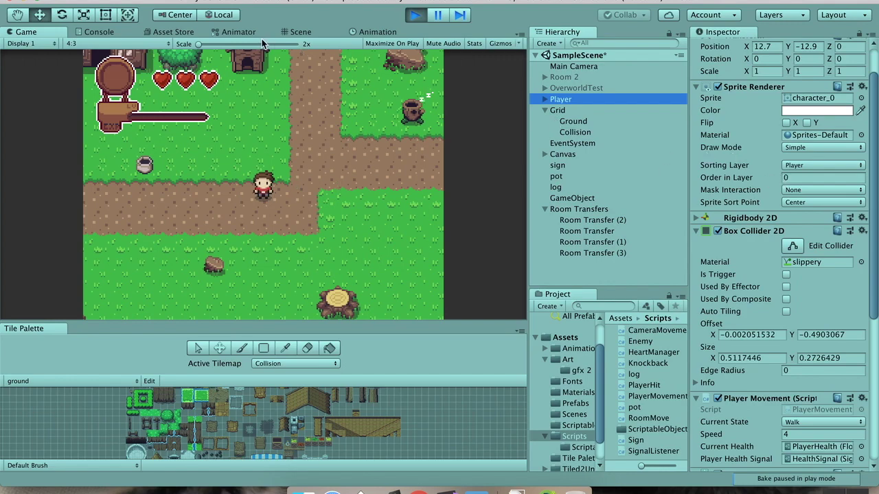
left_click(300, 32)
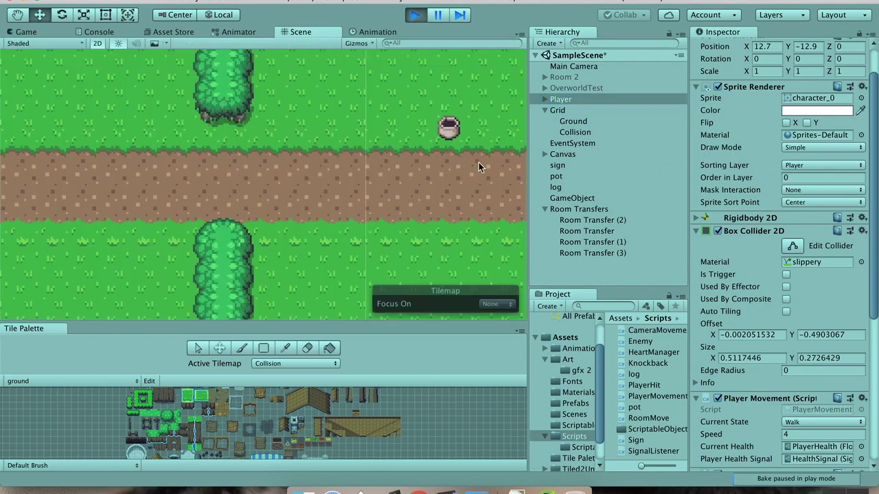
key("f")
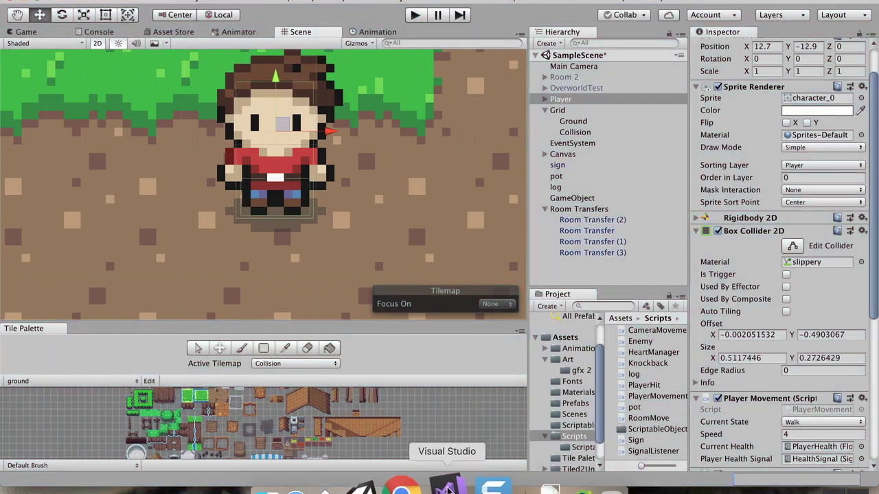
Step: Bring up the RoomMove script in Visual Studio
left_click(441, 482)
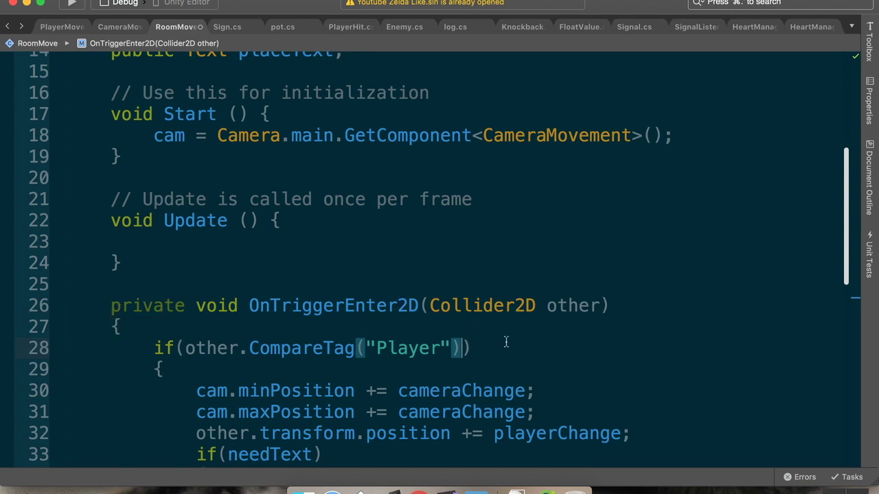
Step: Add && !other.isTrigger to RoomMove's Player tag check, then return to Unity and start the game
type("&& othere.")
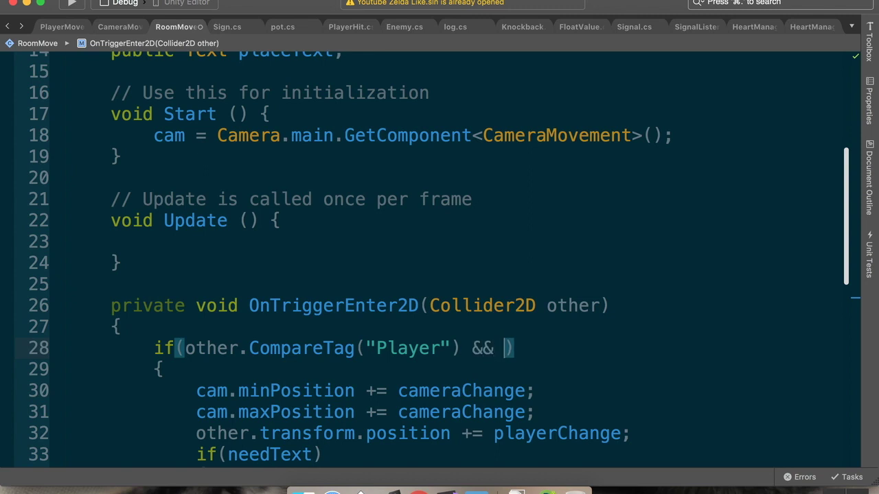
key("BackSpace")
key("BackSpace")
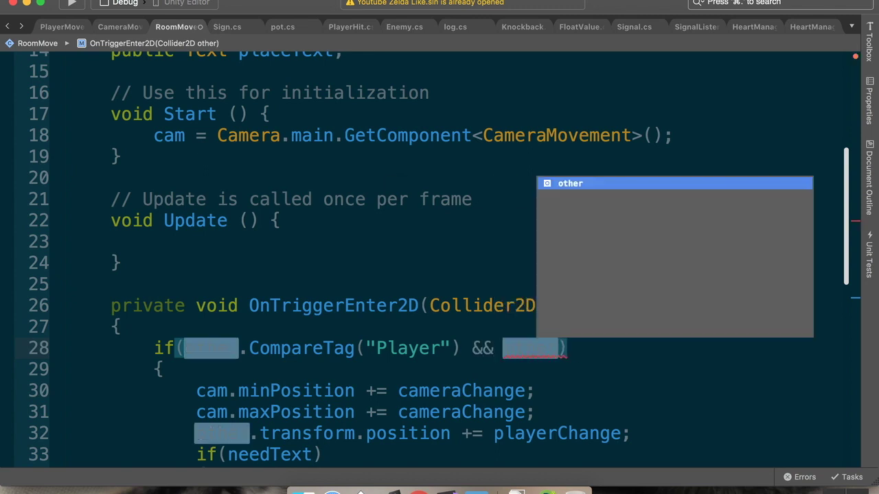
type(".is")
key("Return")
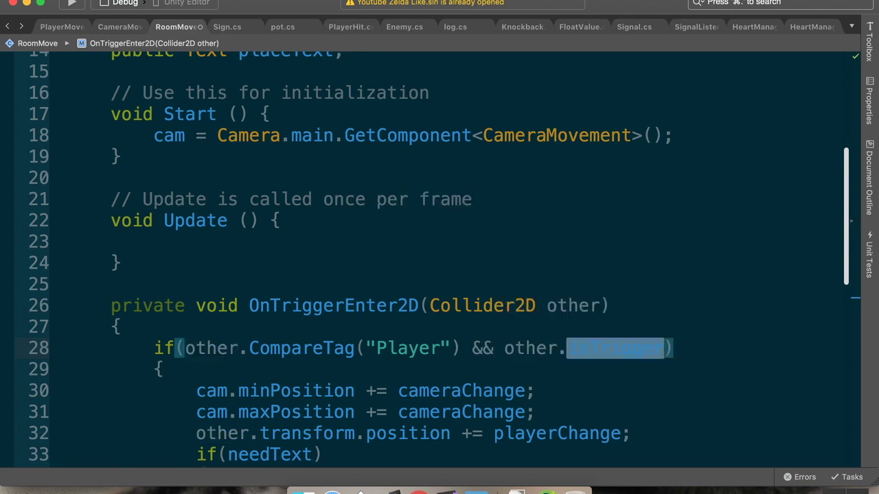
key("BackSpace")
key("BackSpace")
key("BackSpace")
key("BackSpace")
key("BackSpace")
key("BackSpace")
key("BackSpace")
key("BackSpace")
key("BackSpace")
key("BackSpace")
key("BackSpace")
key("BackSpace")
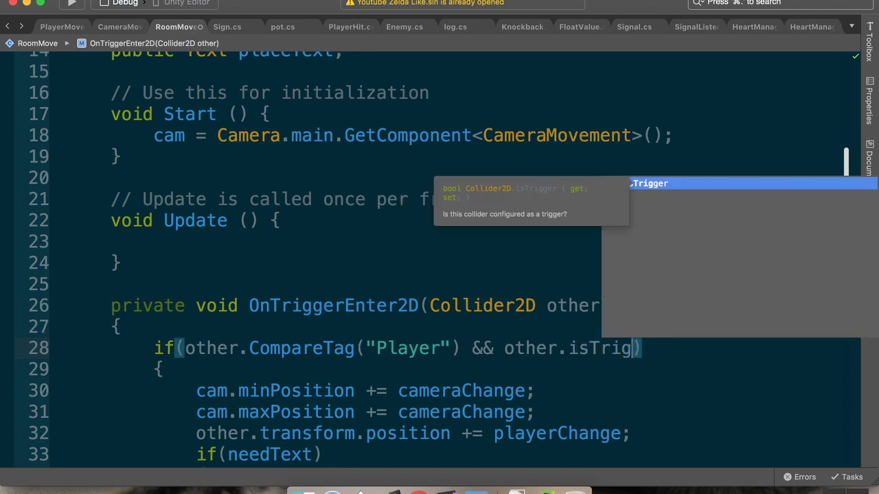
key("BackSpace")
key("BackSpace")
key("BackSpace")
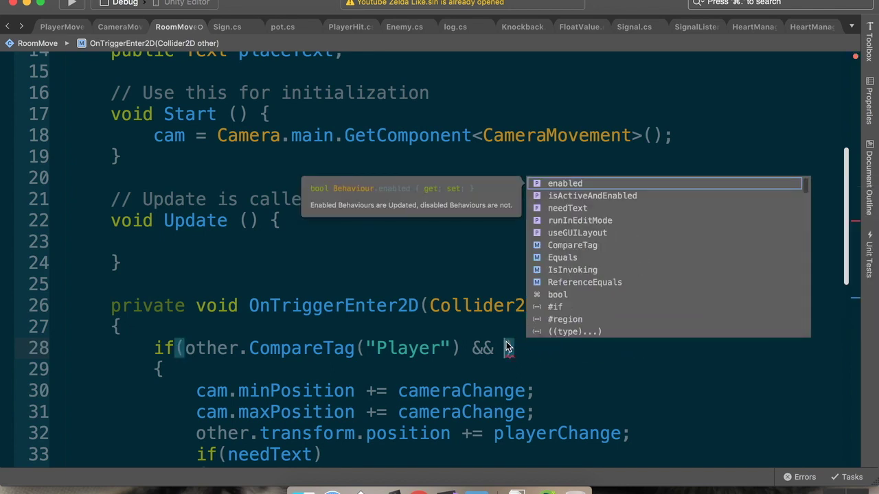
type("!")
type("other.i")
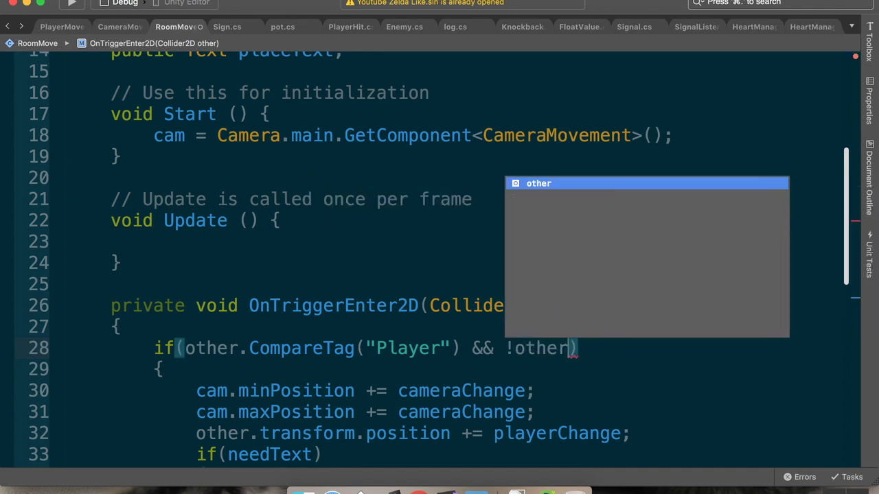
type("s")
key("Return")
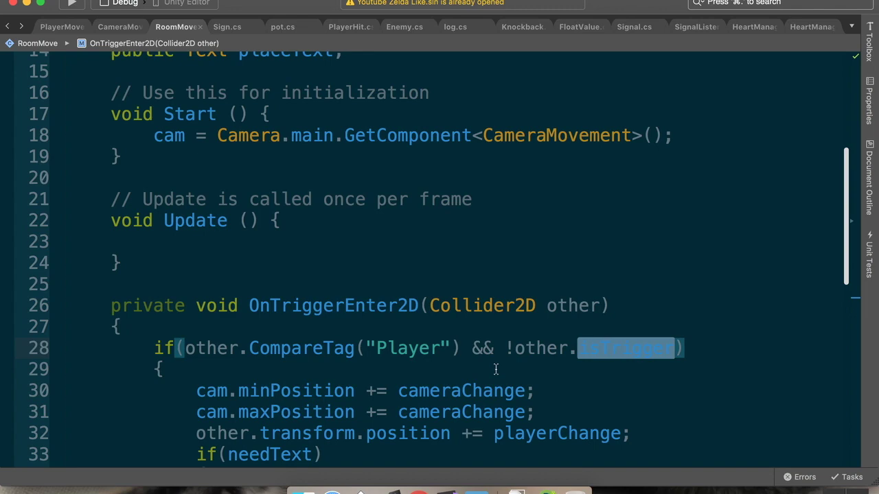
left_click(392, 482)
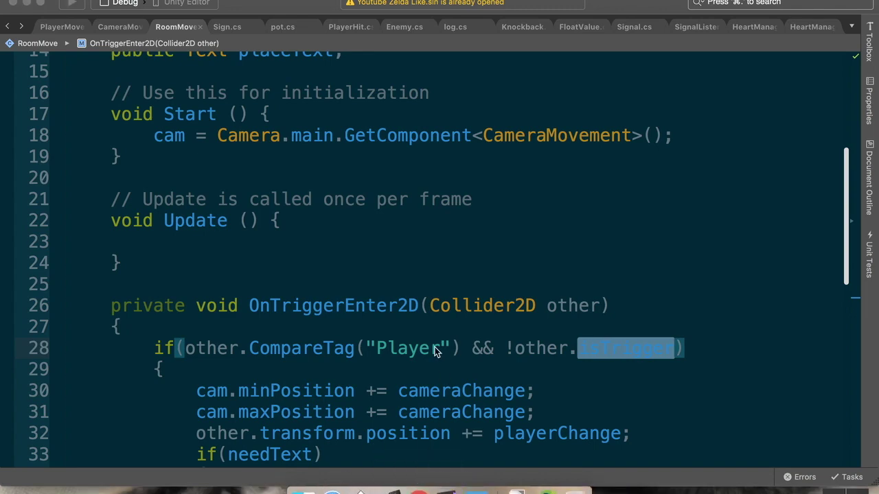
left_click(415, 15)
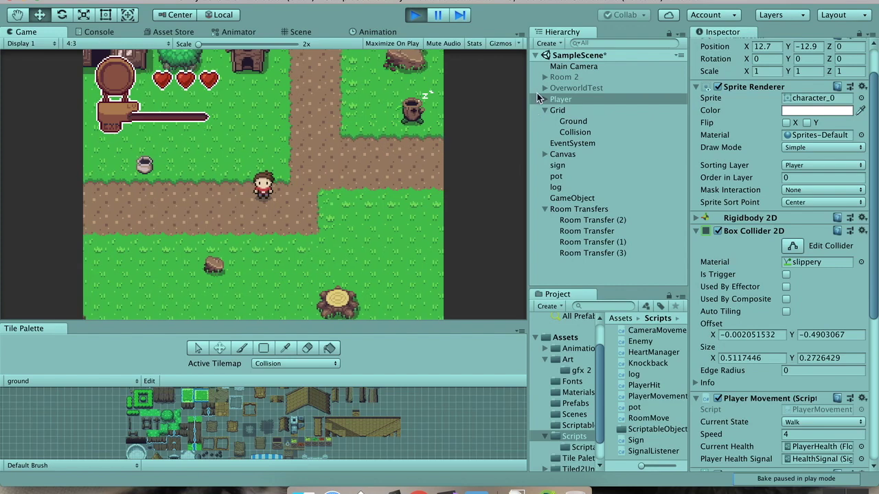
Step: Check the Main Camera's bounds, then walk the player left through the transfer into the next room
left_click(570, 68)
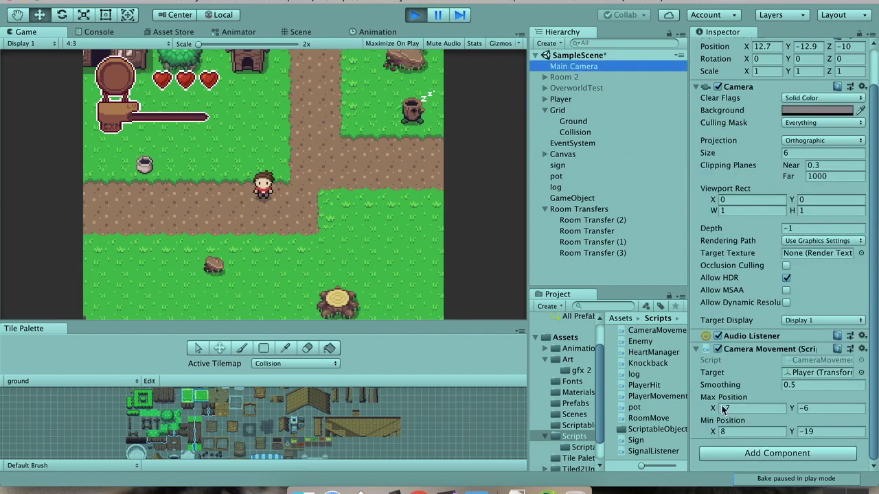
left_click(283, 225)
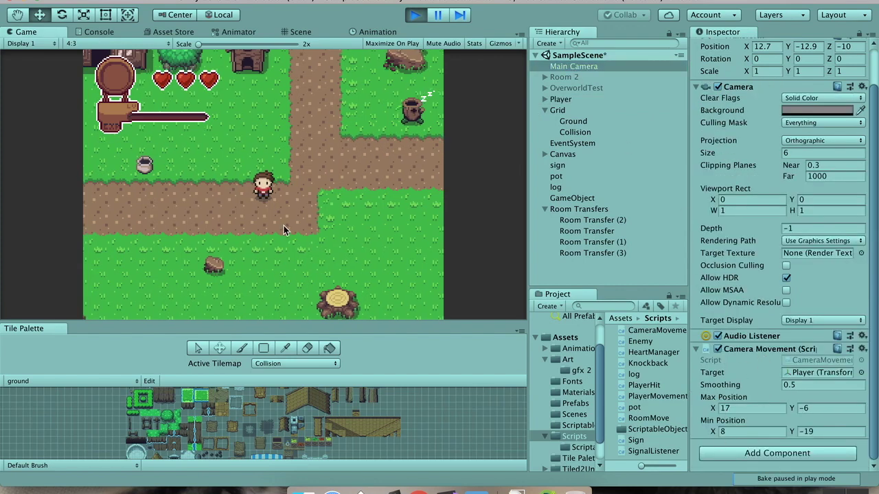
key("Left")
key("Left")
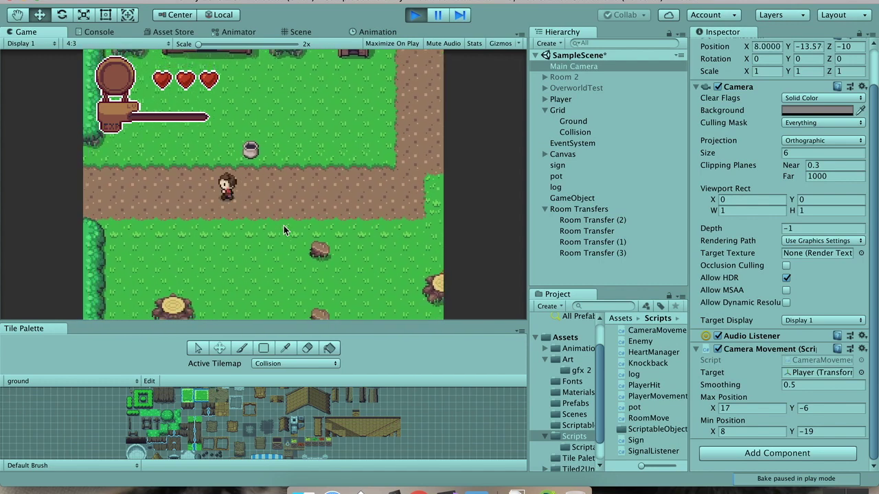
key("Left")
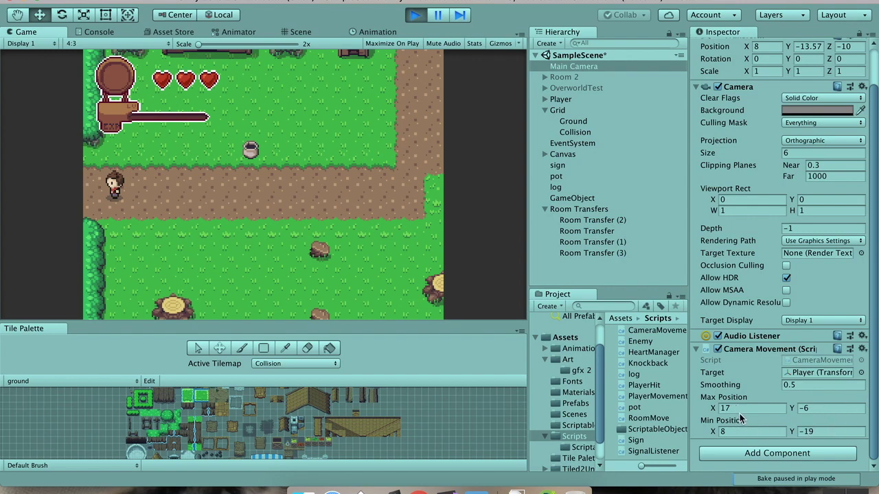
key("Left")
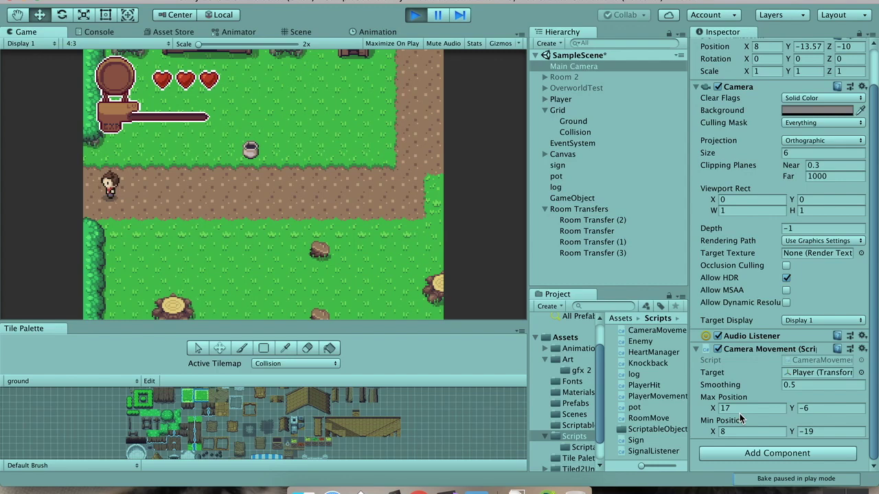
key("Left")
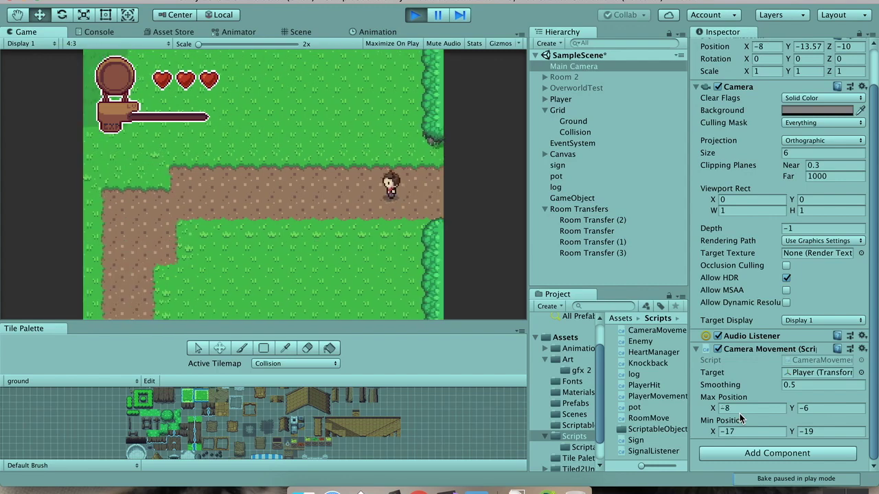
key("Left")
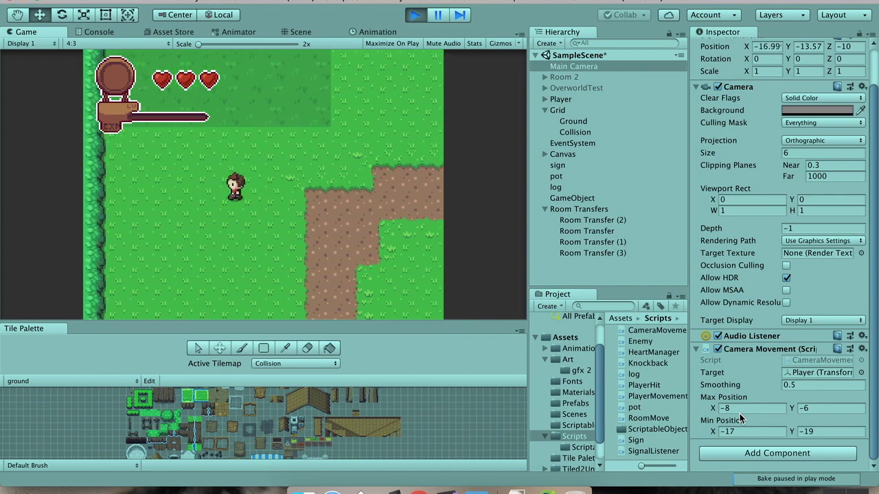
Step: Walk right and up the vertical path into the northern room, then back down into The Homestead
key("Right")
key("Up")
key("Right")
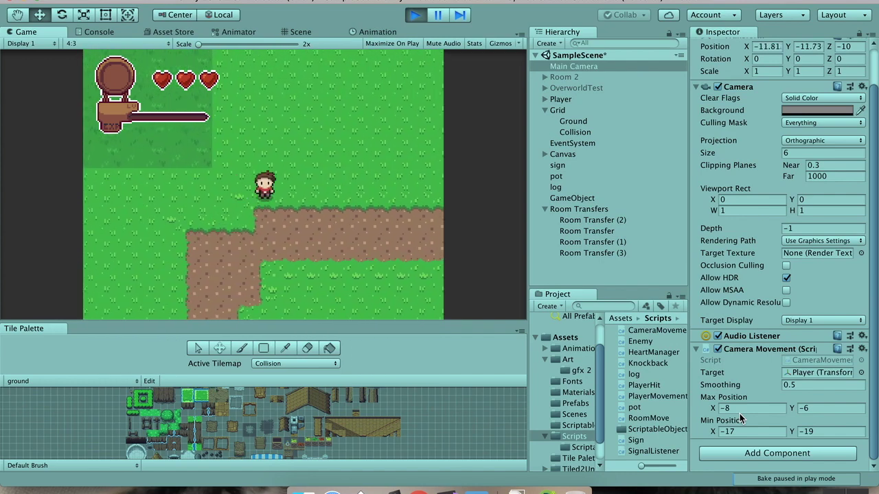
key("Right")
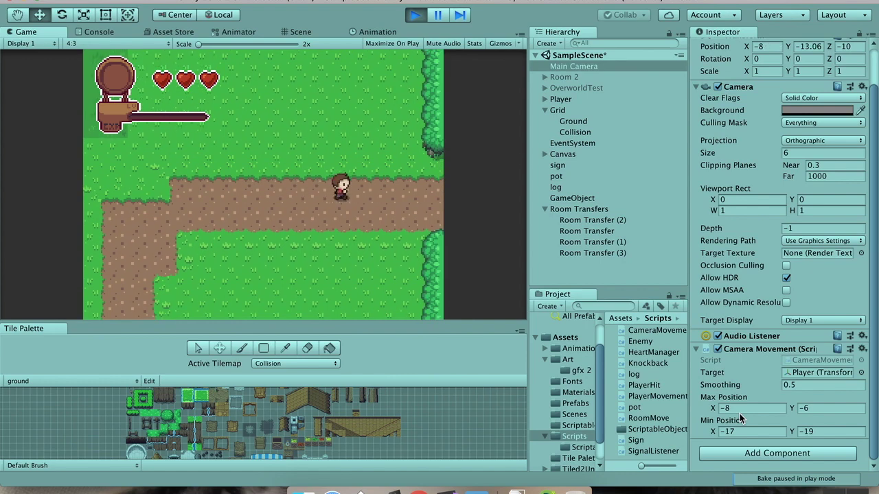
key("Right")
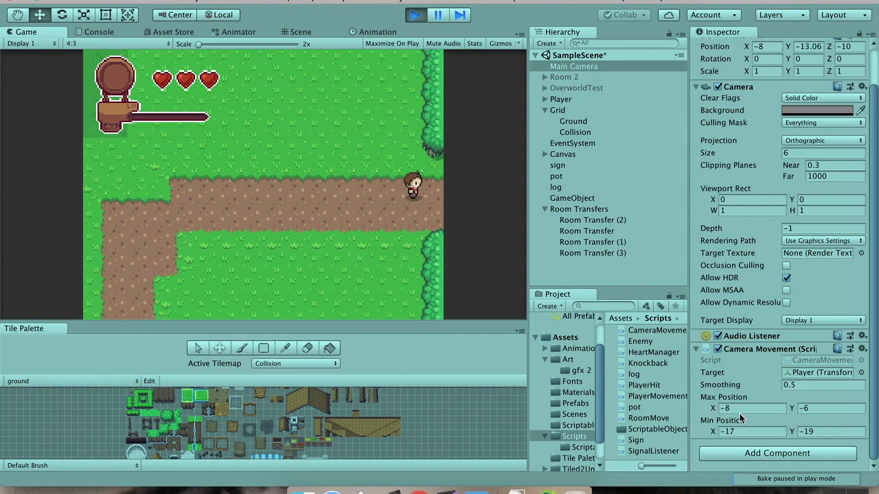
key("Right")
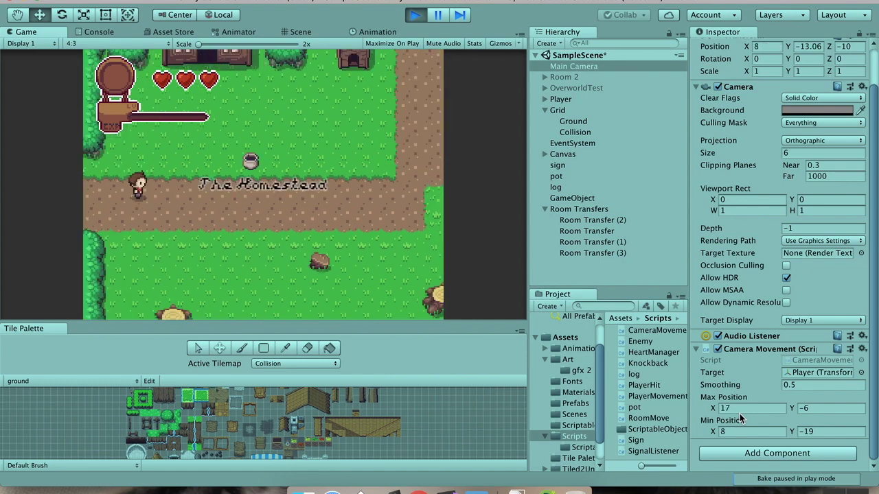
key("Up")
key("Right")
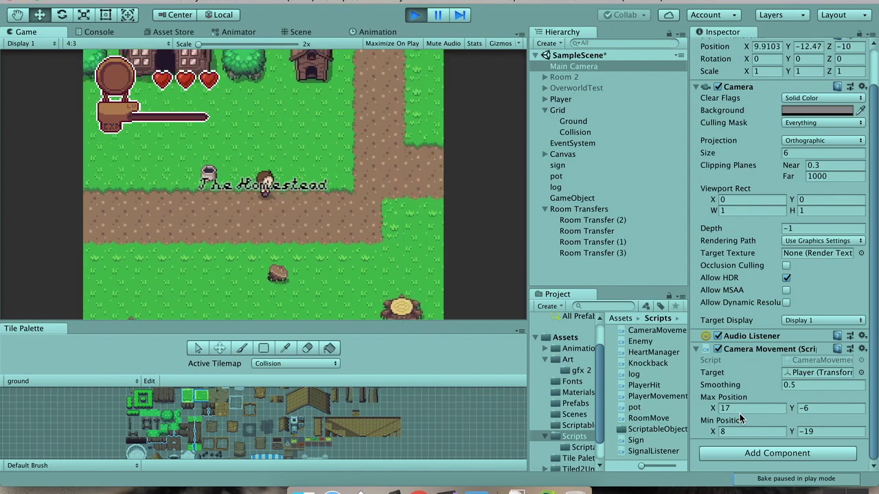
key("Up")
key("Right")
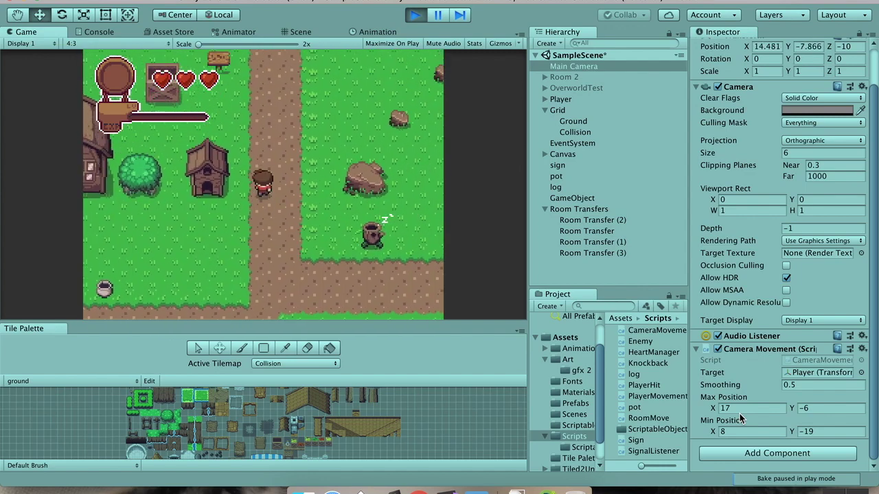
key("Up")
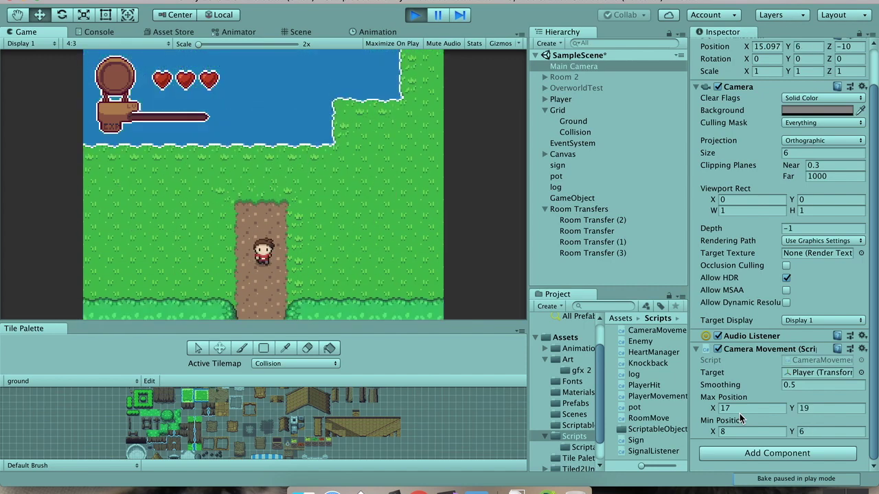
key("Down")
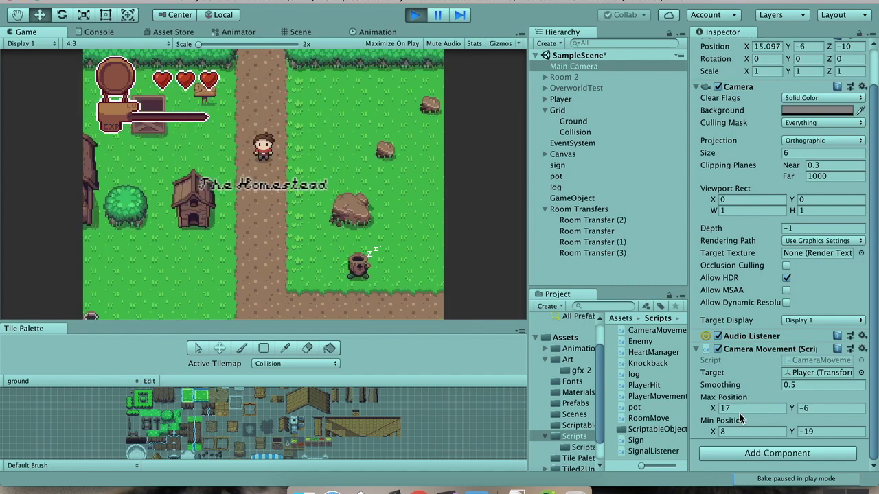
Step: Stop the test and inspect a newly added room transfer at the next doorway
left_click(416, 18)
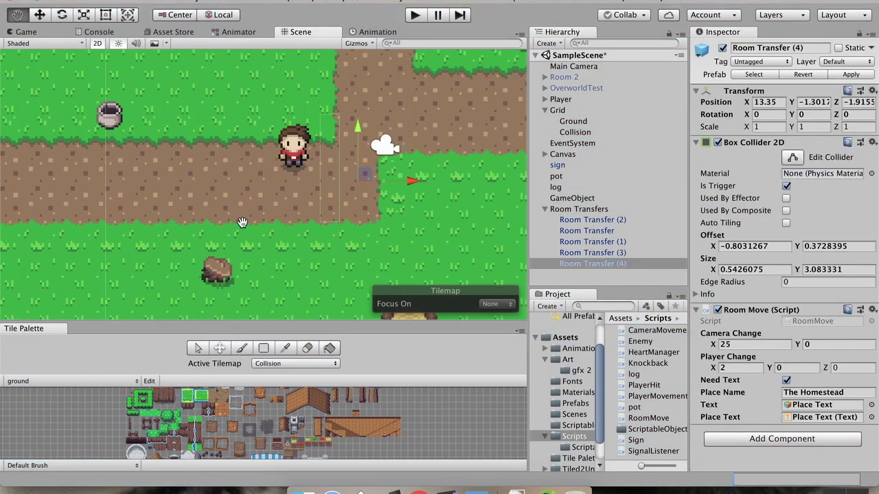
left_click(595, 274)
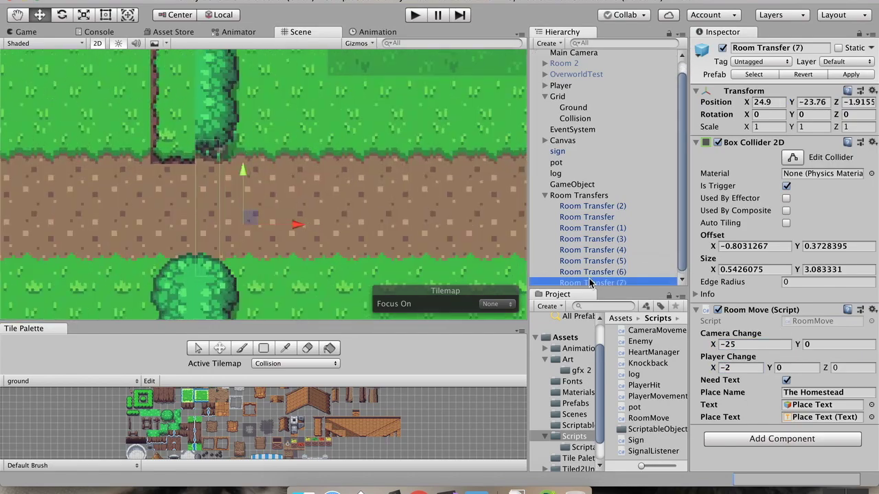
middle_click_drag(357, 172, 322, 145)
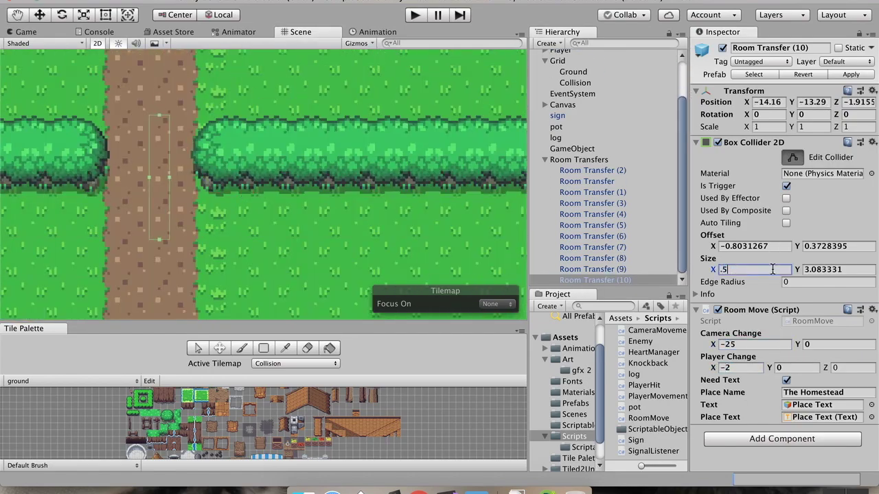
Step: Play-test a new transfer by walking left, then stop and select Room Transfer (2)
key("super+p")
key("Left")
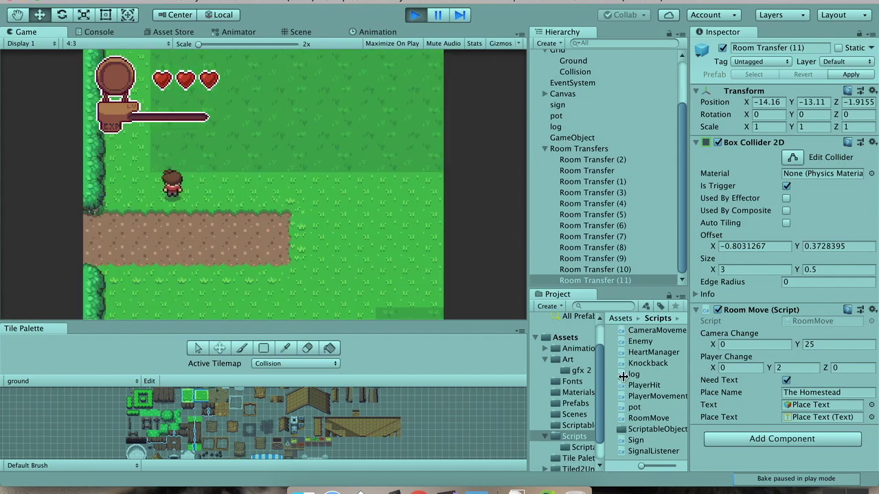
left_click(415, 14)
left_click(607, 160)
Step: Select Room Transfers (2) through (11) and uncheck Need Text on all of them
double_click(607, 160)
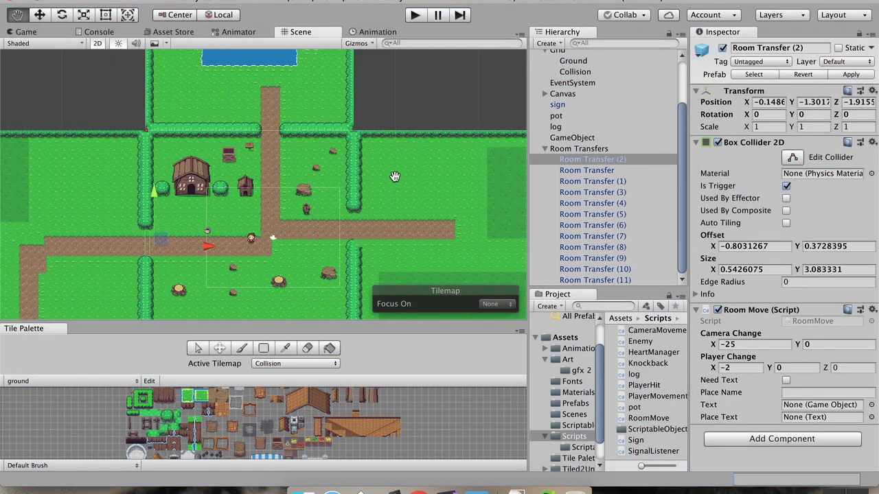
left_click(600, 280, "shift")
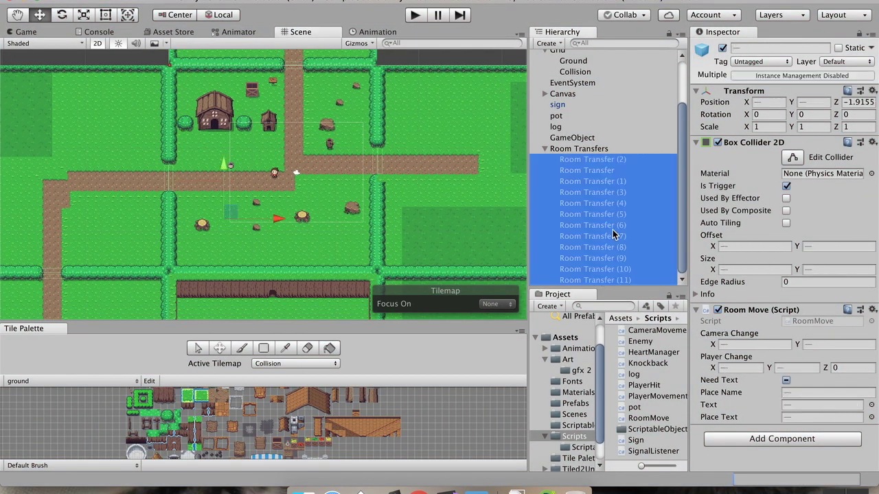
left_click(786, 380)
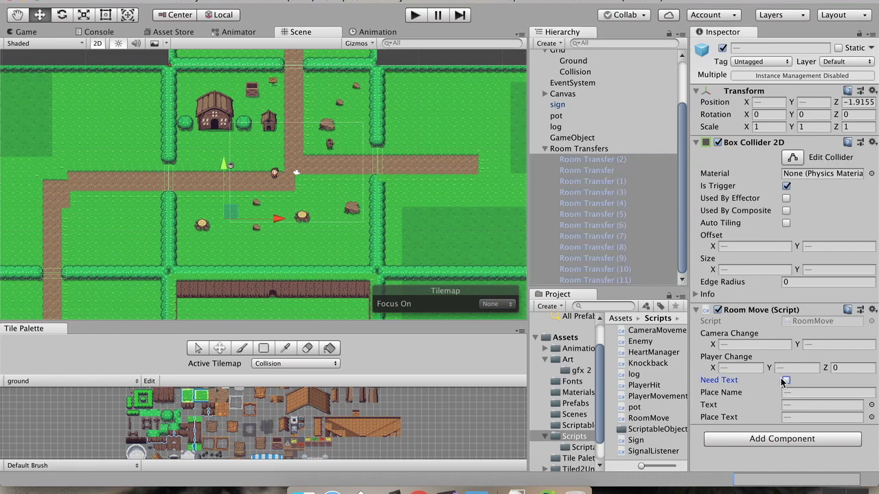
Step: Turn Need Text back on for Room Transfer (1) and Room Transfer (3)
left_click(615, 159)
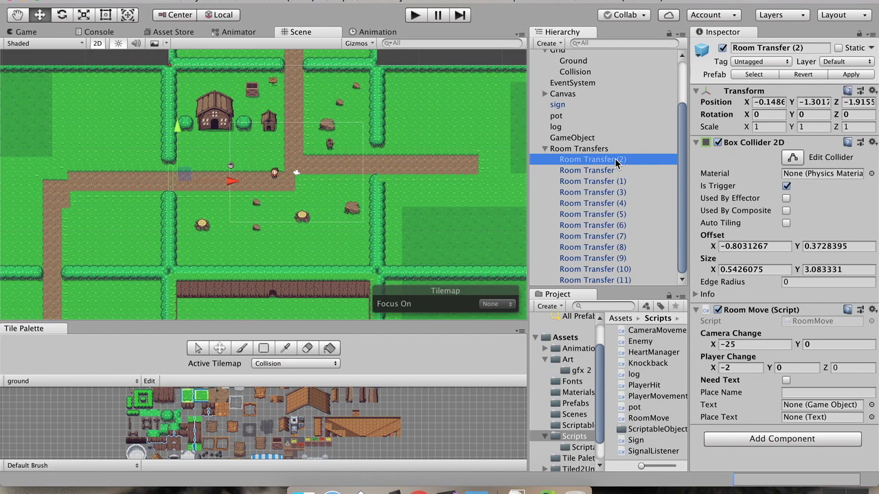
left_click(614, 169)
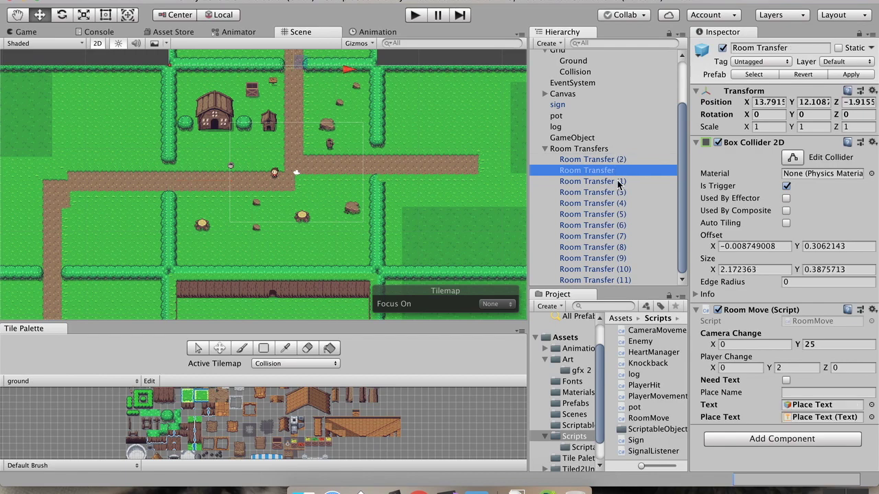
left_click(616, 182)
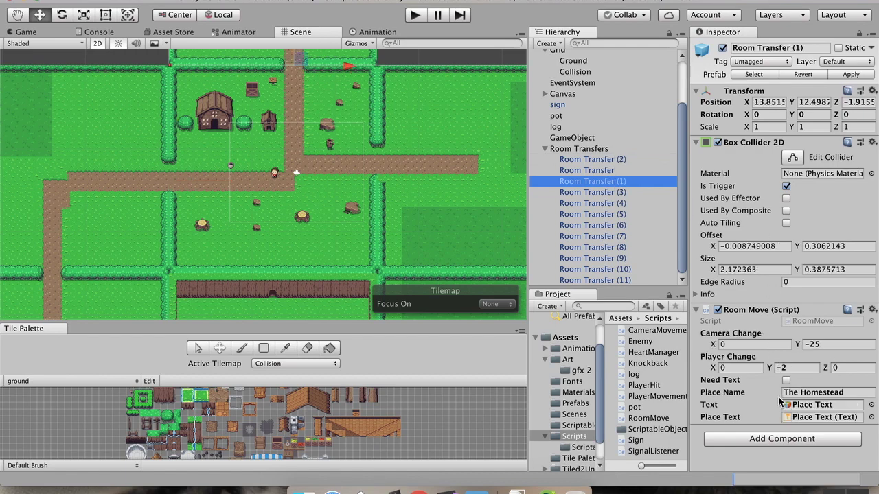
left_click(786, 381)
left_click(621, 194)
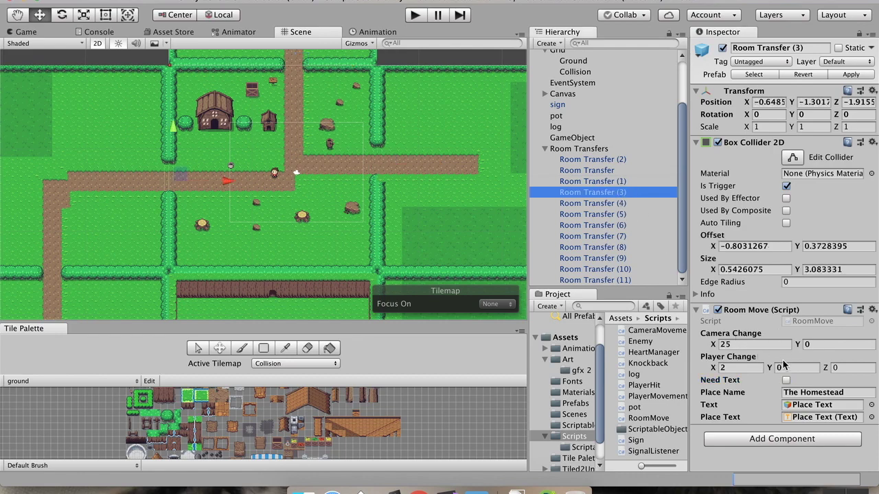
left_click(787, 381)
Step: Turn Need Text on for Room Transfer (5) as well
left_click(588, 215)
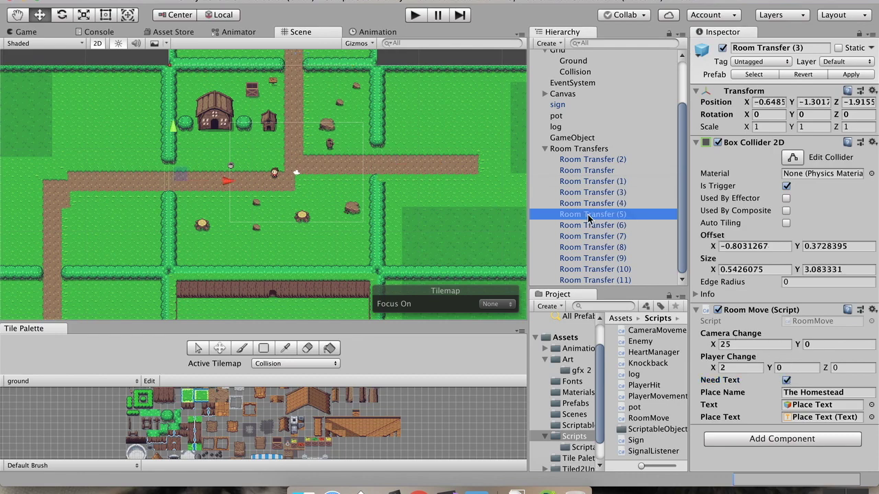
left_click(592, 226)
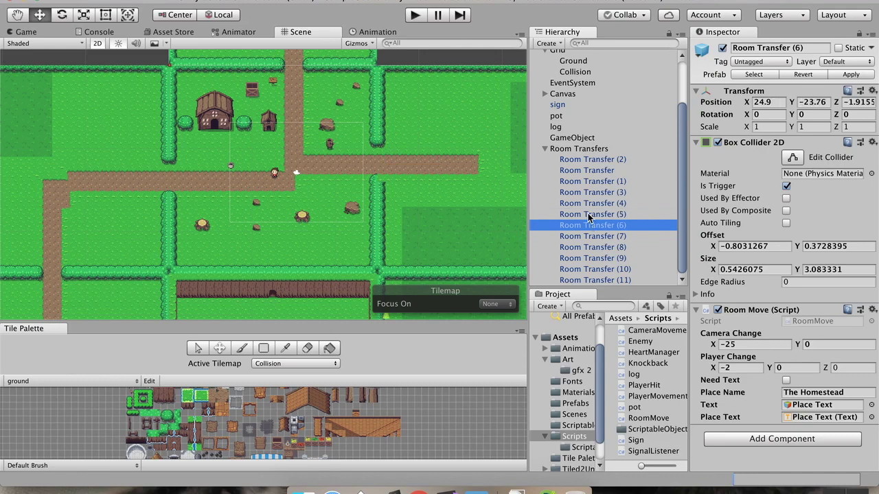
left_click(589, 215)
left_click(588, 204)
left_click(589, 215)
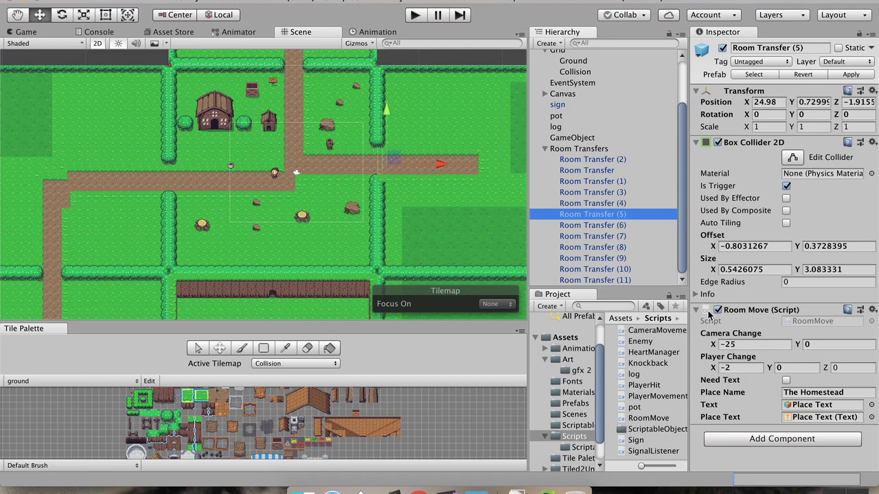
left_click(786, 381)
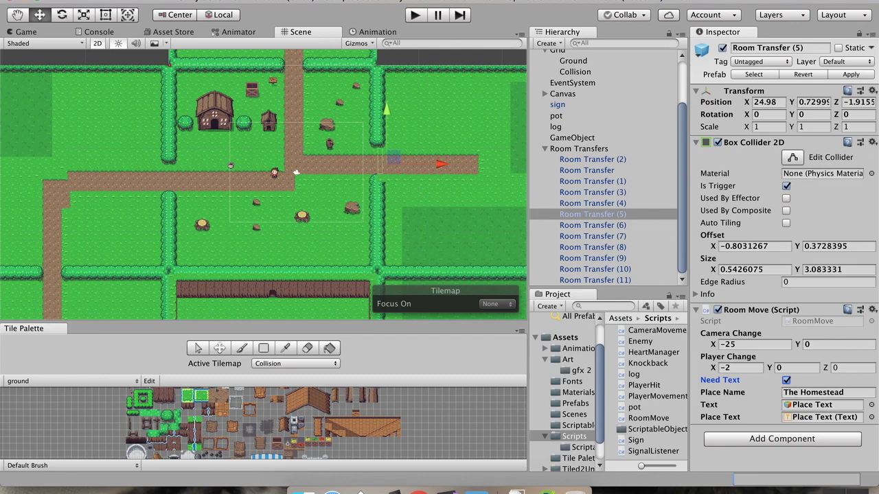
scroll(246, 261, "down", 5)
scroll(182, 165, "up", 3)
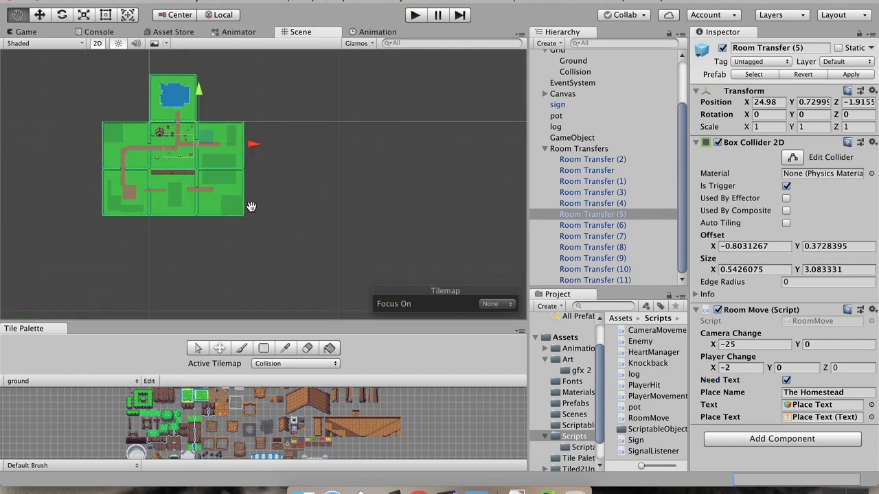
middle_click_drag(183, 165, 249, 272)
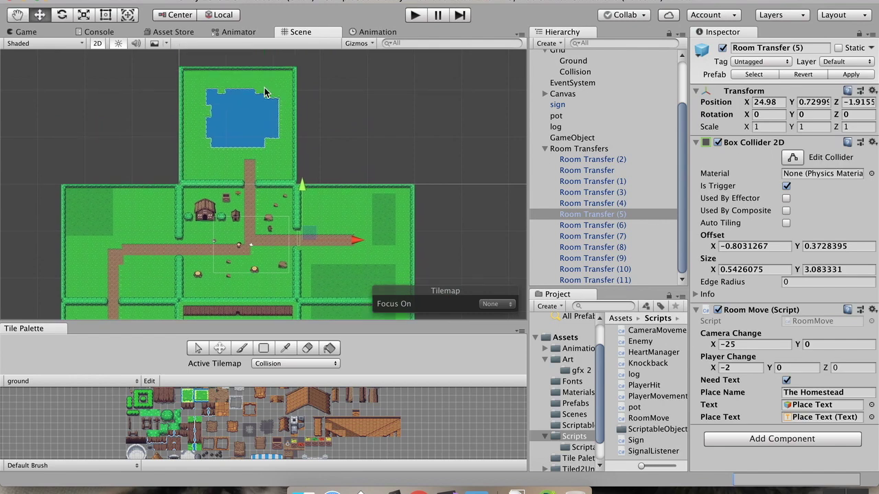
middle_click_drag(261, 302, 255, 206)
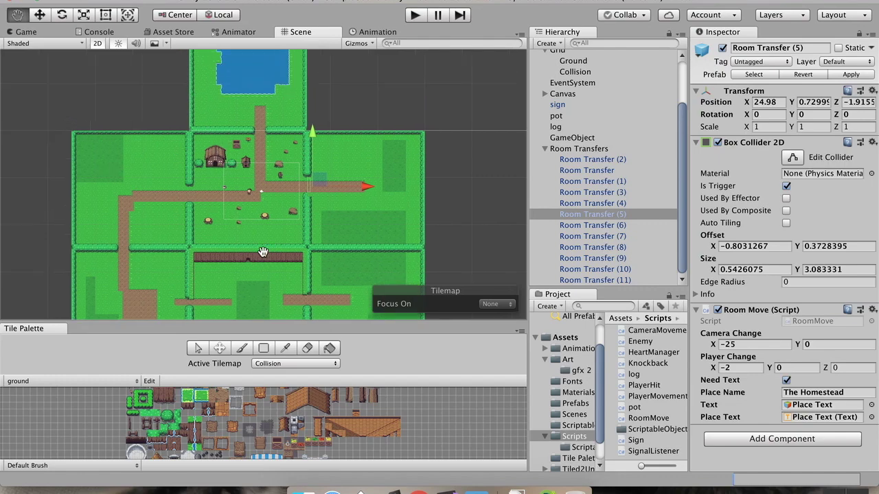
middle_click_drag(265, 244, 261, 191)
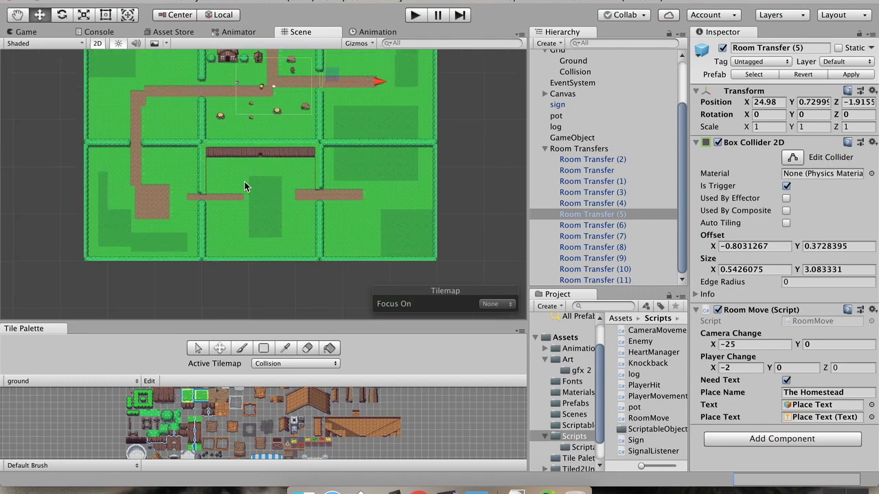
scroll(245, 182, "up", 1)
scroll(255, 178, "up", 3)
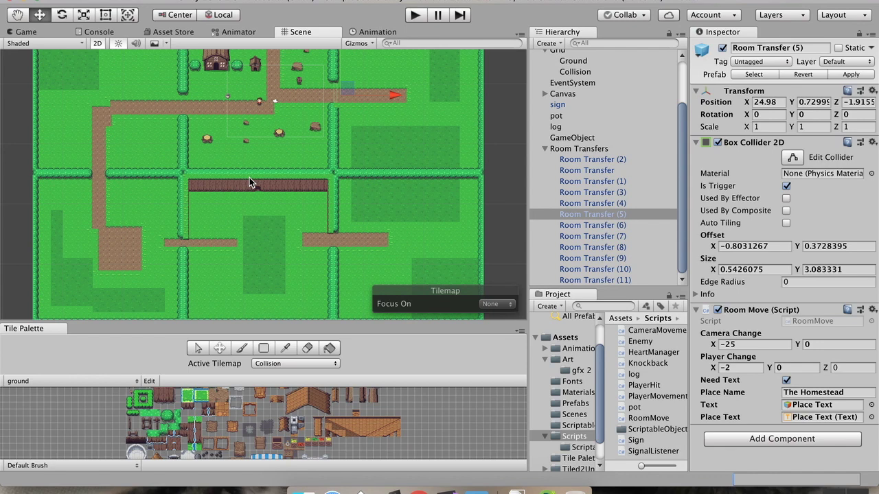